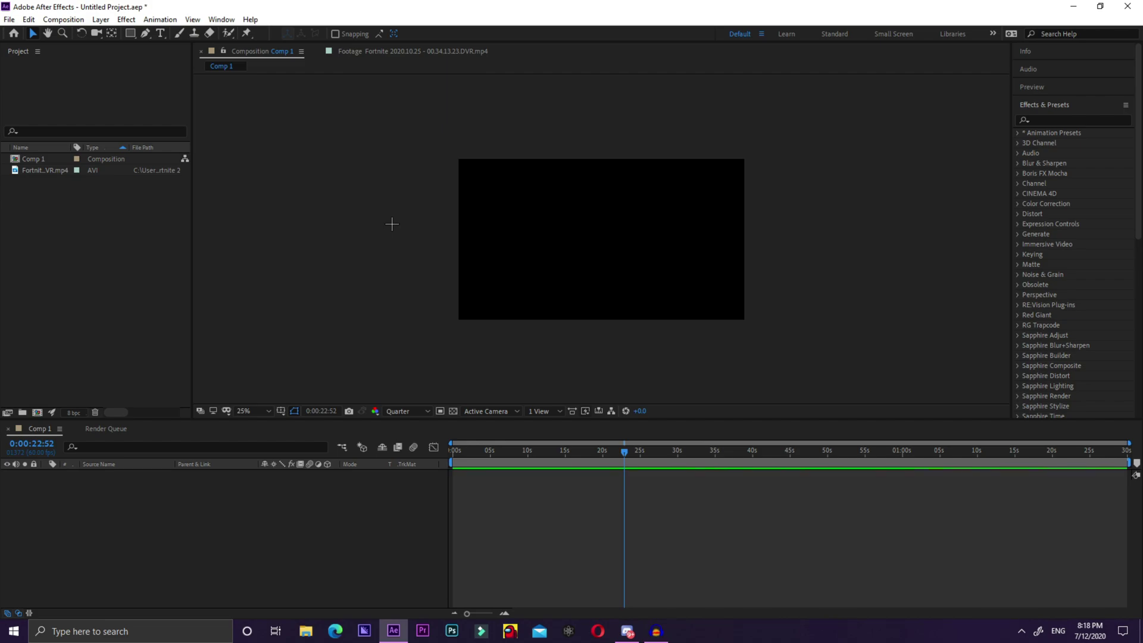
Add the Fortnite gameplay clip to the Comp 1 timeline and scrub through its first few seconds.
left_click_drag(46, 170, 191, 512)
left_click(601, 452)
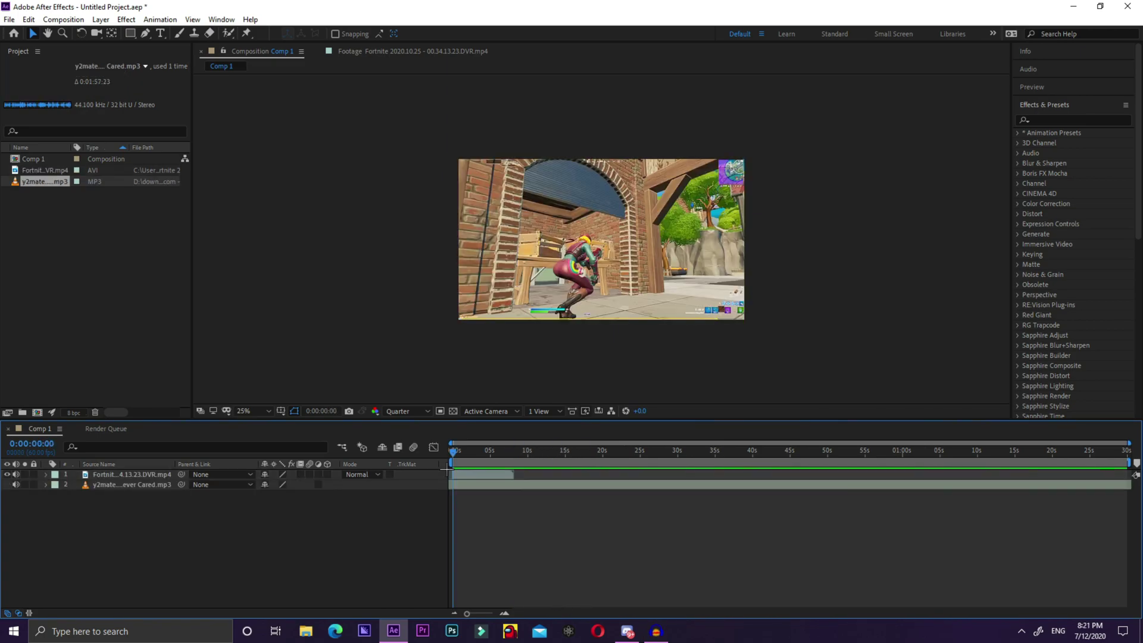
left_click(496, 484)
left_click(482, 452)
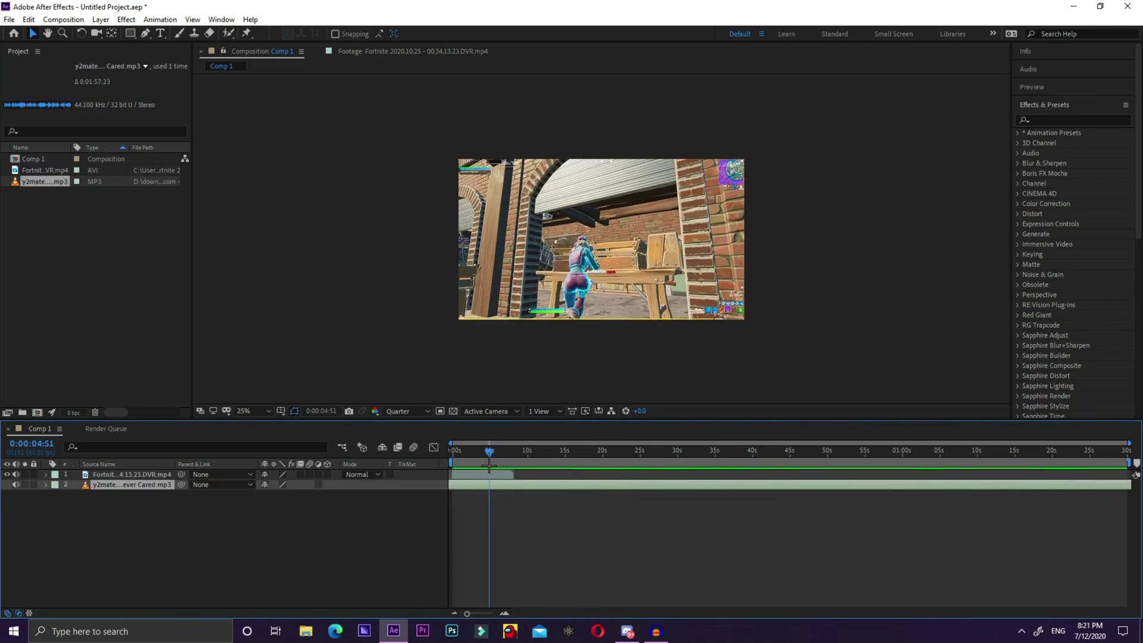
left_click(406, 149)
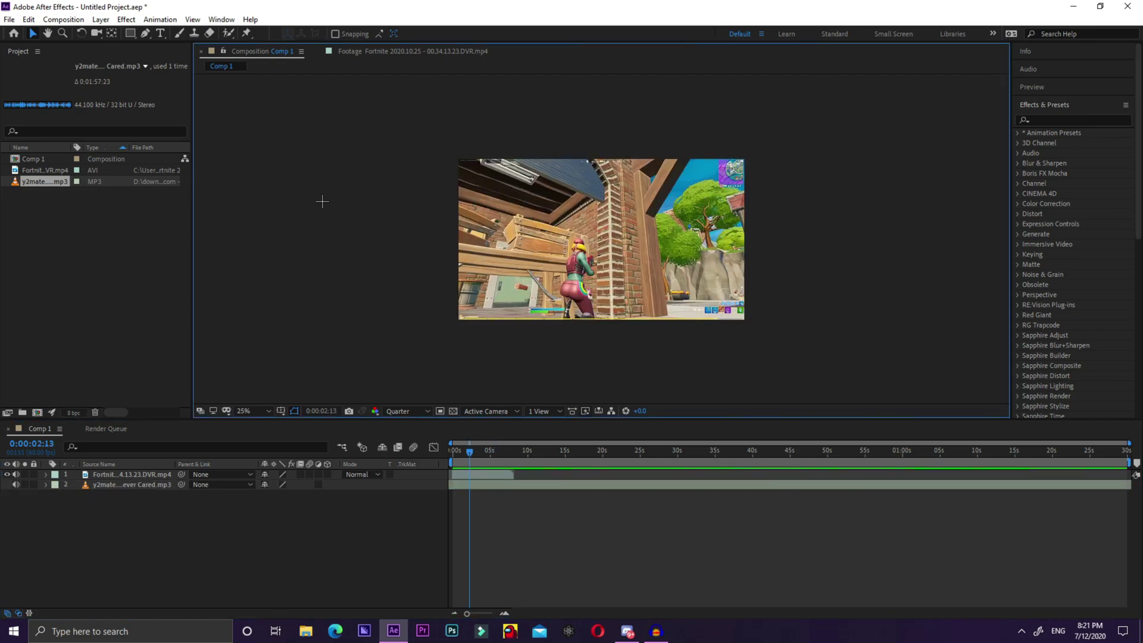
Create a new 1920 x 1080 px solid layer coloured bright green (00FF24).
left_click(103, 19)
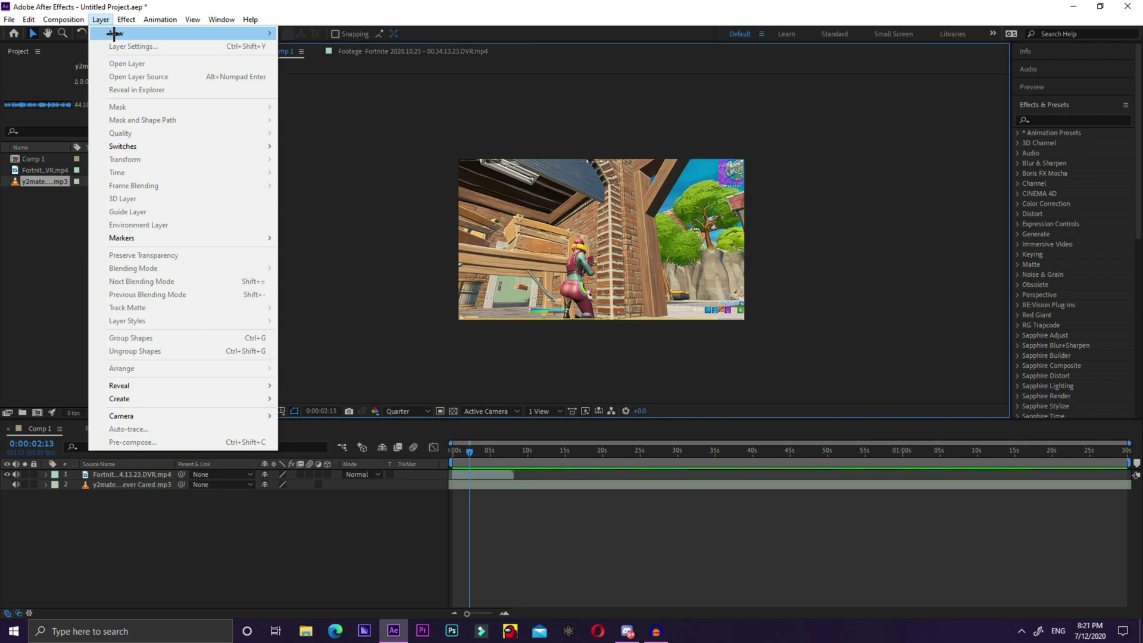
mouse_move(122, 31)
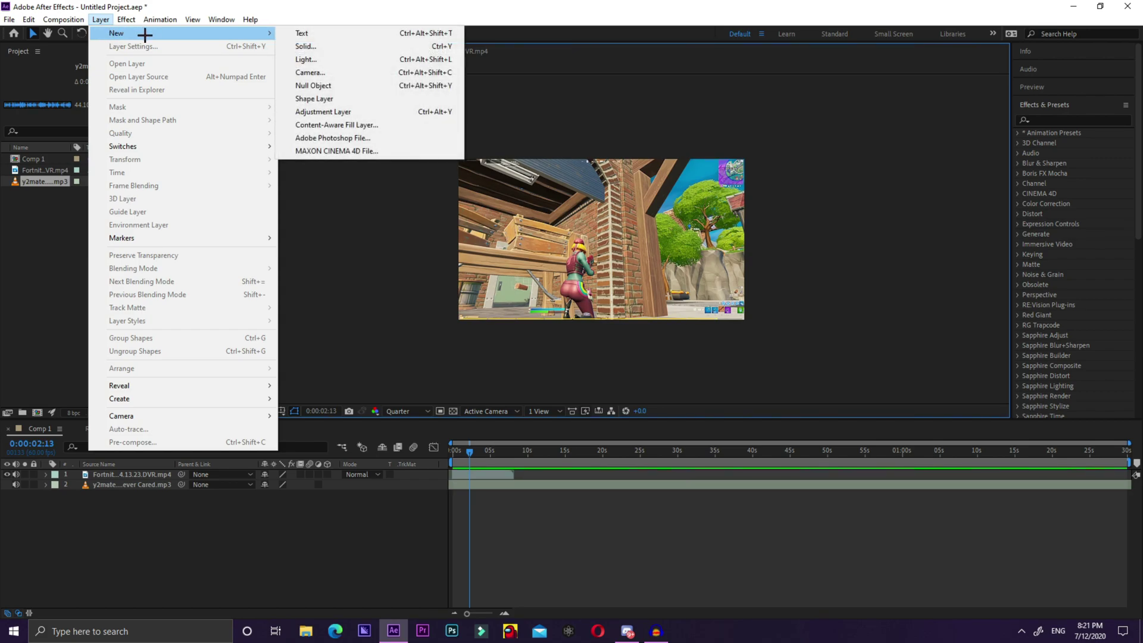
left_click(305, 46)
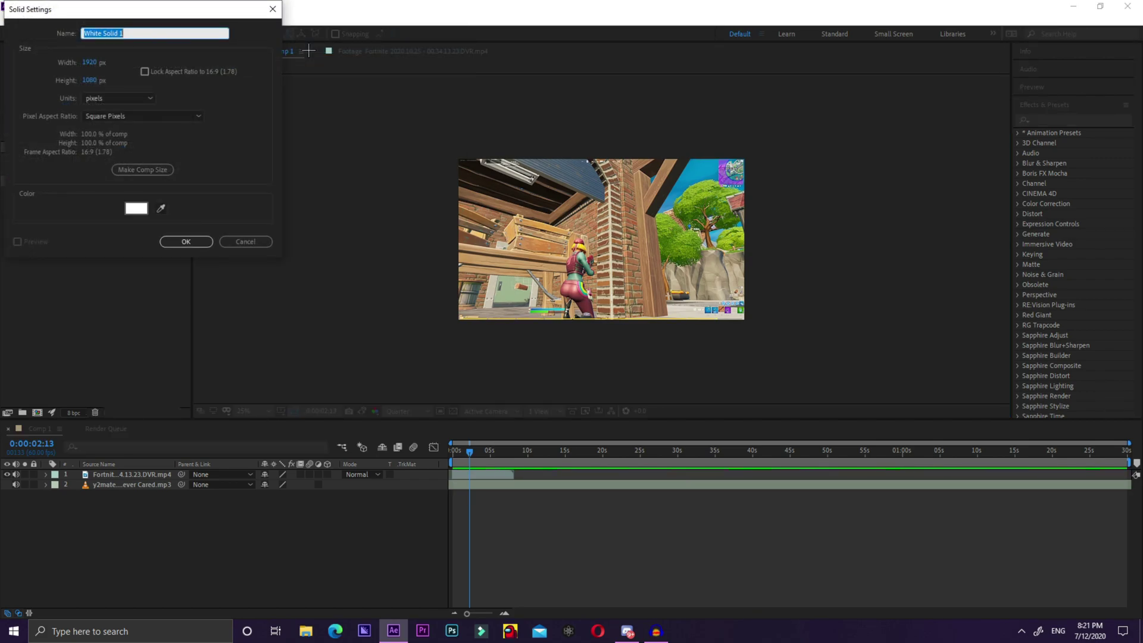
left_click(137, 209)
left_click_drag(137, 66, 183, 2)
left_click_drag(183, 141, 179, 127)
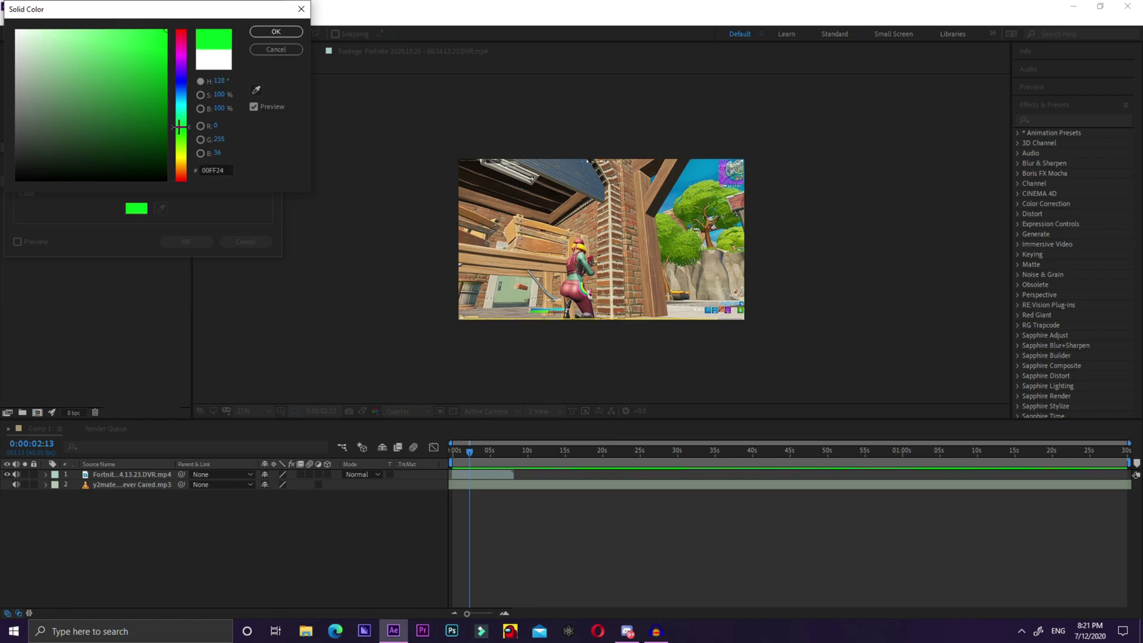
left_click(275, 32)
left_click(185, 241)
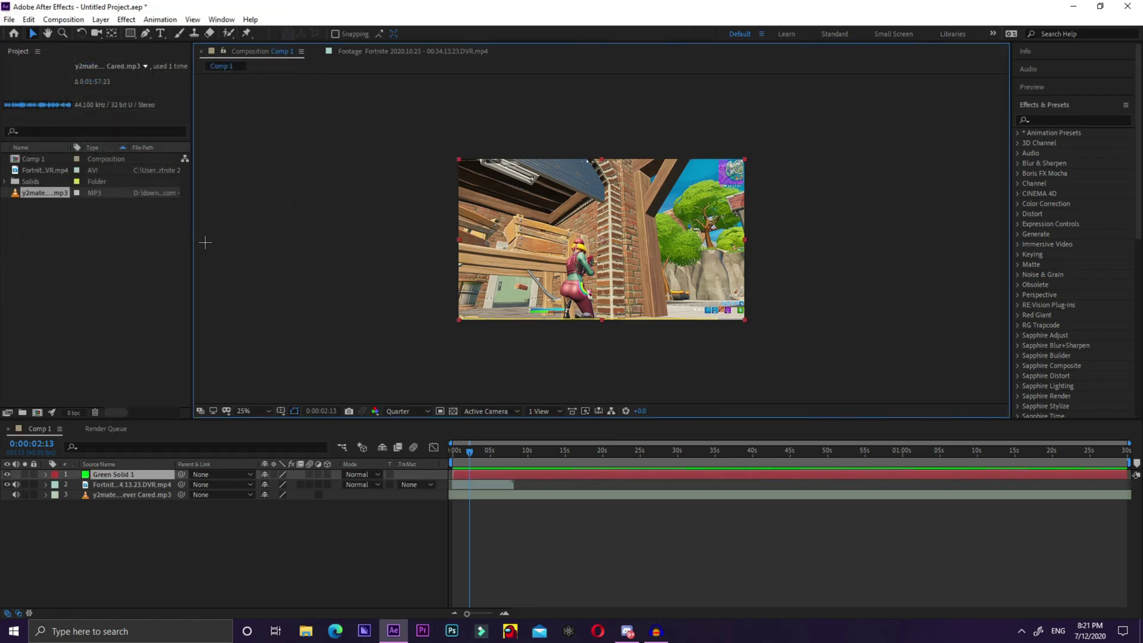
Resize the green solid into a thin horizontal bar through the frame's centre, extending past both sides, at about 171 x 30% scale.
mouse_move(479, 453)
left_mouse_down()
mouse_move(494, 456)
mouse_move(452, 463)
mouse_move(479, 467)
mouse_move(485, 453)
left_mouse_up()
left_click(489, 484)
left_click(481, 452)
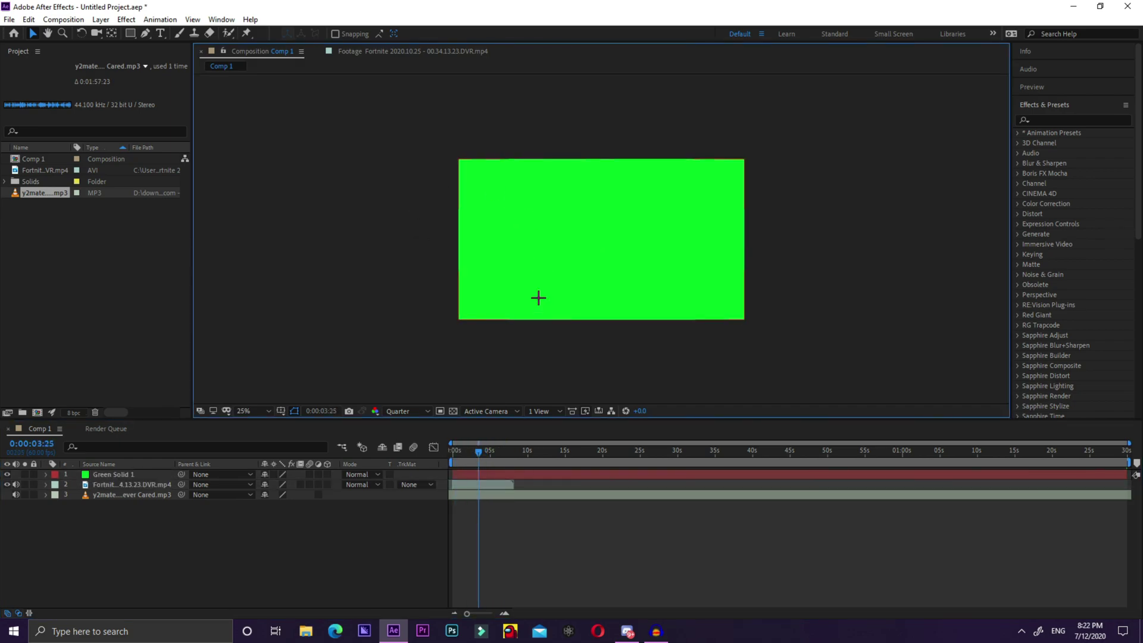
left_click(480, 473)
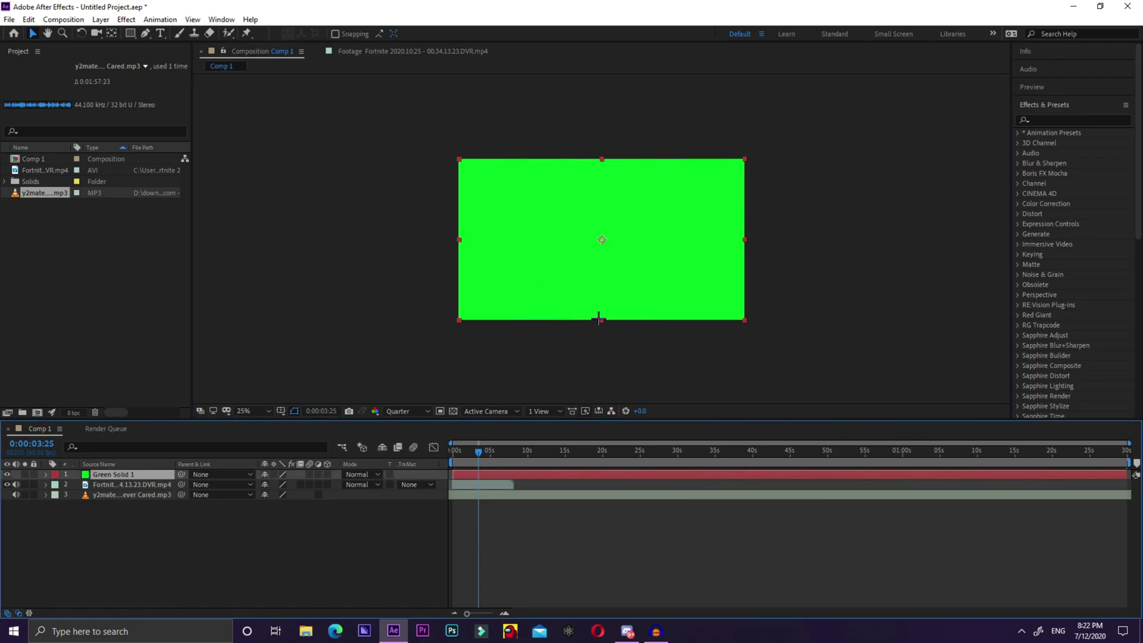
left_click_drag(602, 319, 623, 266)
left_click(377, 263)
left_click(497, 256)
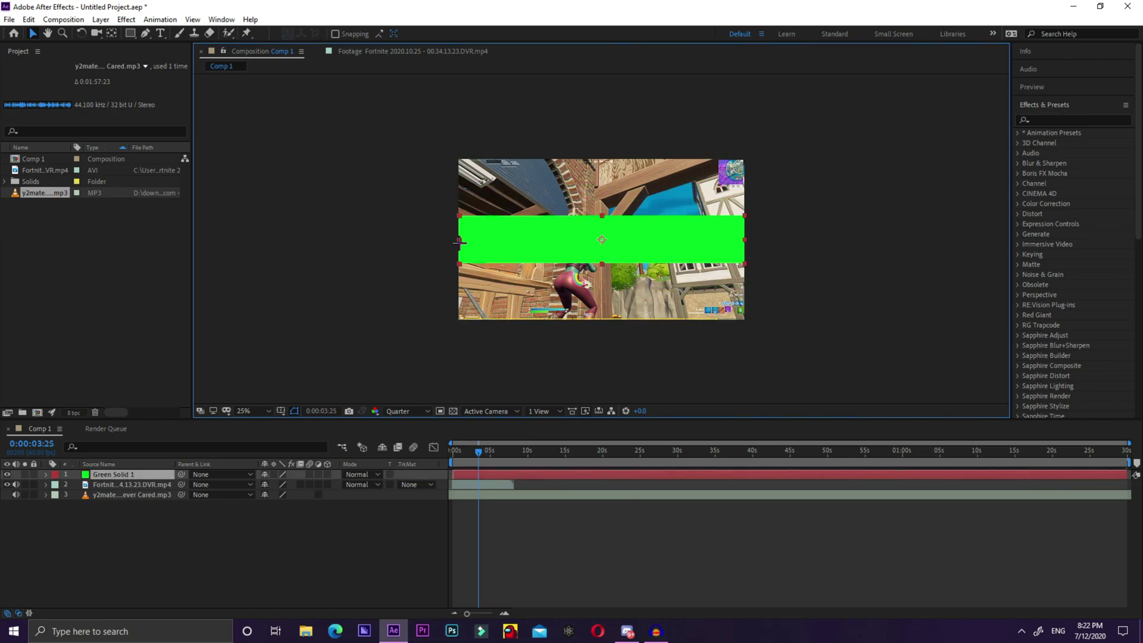
left_click_drag(459, 238, 357, 239)
Start keyframing the green solid's rotation at 0:00:03:34 with a value of -31°.
left_click_drag(479, 453, 476, 456)
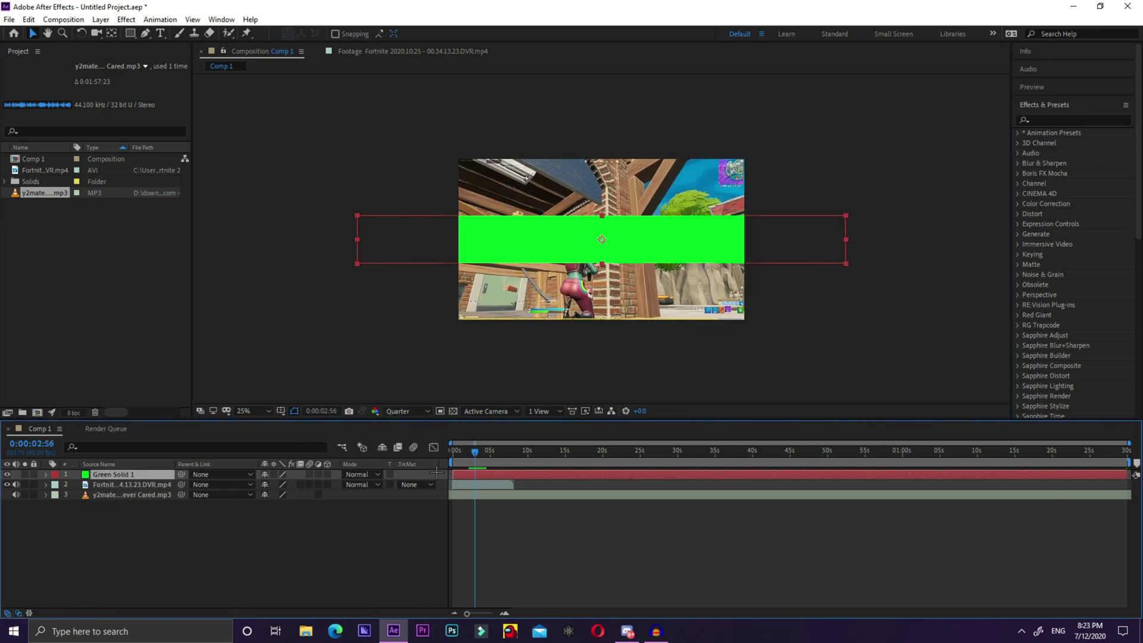
left_click_drag(479, 458, 474, 457)
left_click(365, 338)
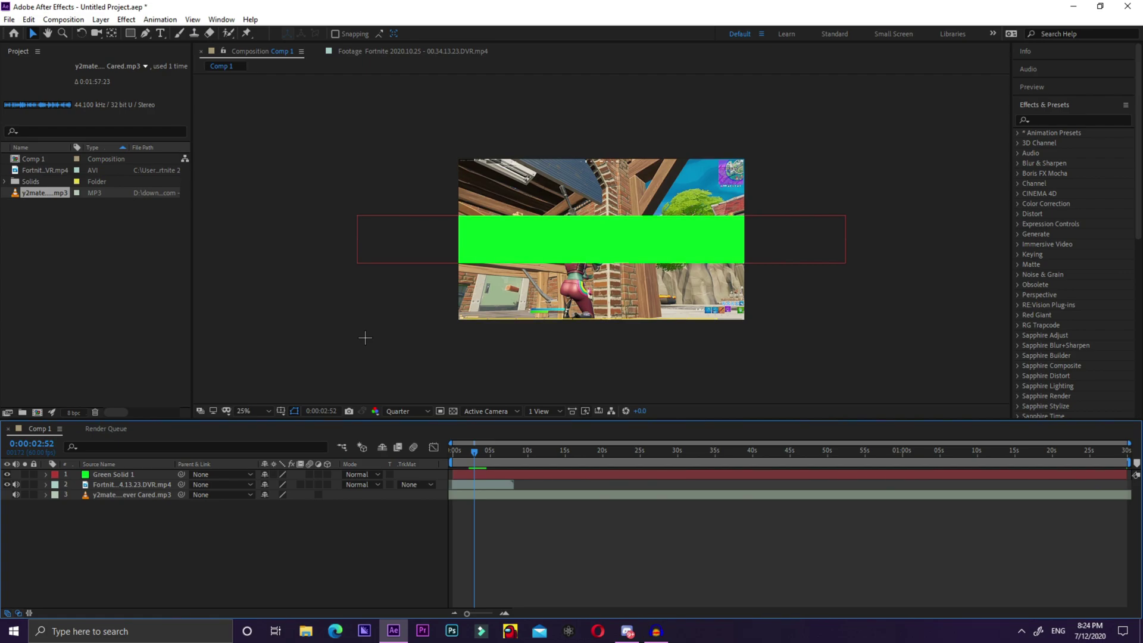
left_click(46, 475)
left_click(57, 485)
left_click_drag(474, 451, 479, 457)
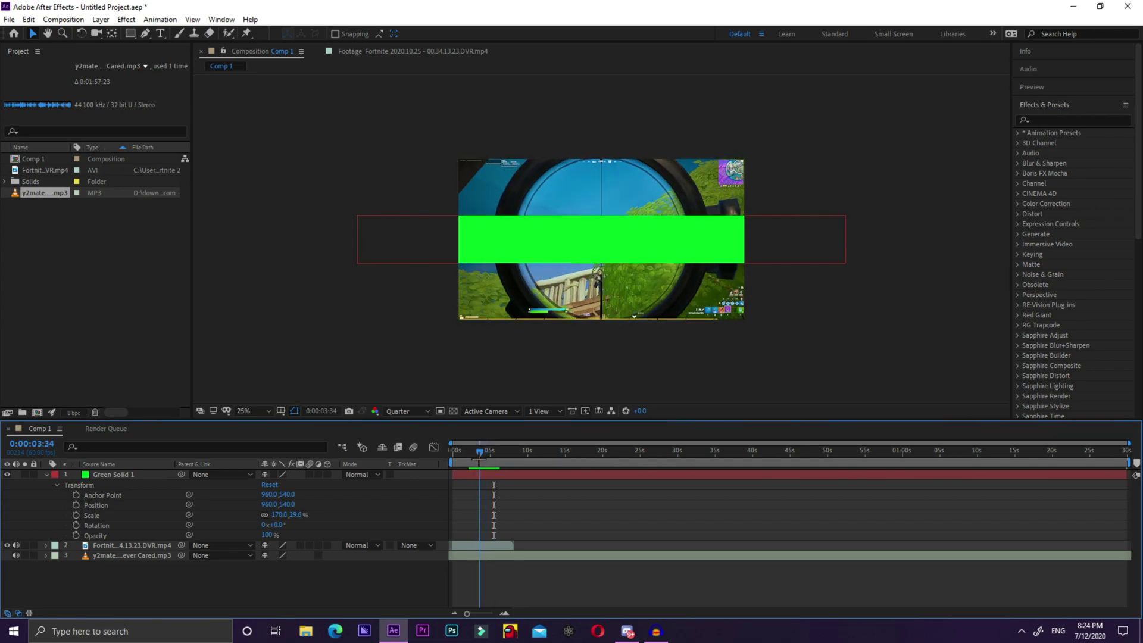
left_click(76, 525)
mouse_move(275, 524)
left_mouse_down()
mouse_move(249, 526)
mouse_move(261, 525)
left_mouse_up()
Add a second rotation keyframe of +65° at about 4 seconds and play back the turning bar.
left_click(480, 451)
left_click_drag(480, 450, 483, 451)
left_click_drag(276, 525, 334, 522)
left_click_drag(517, 446, 618, 445)
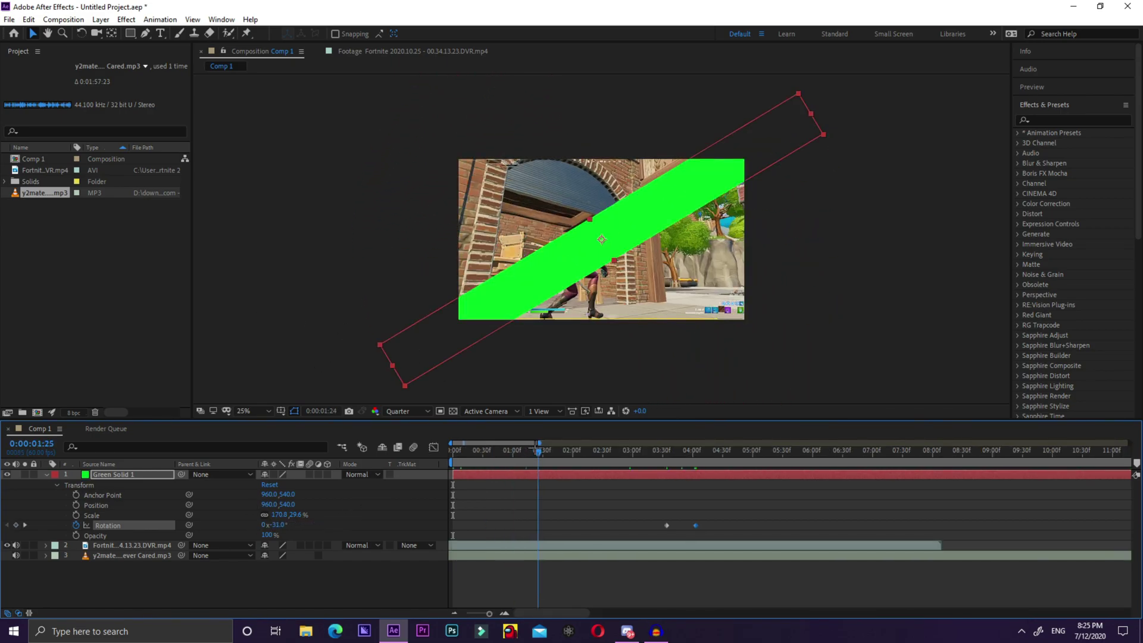
key("space")
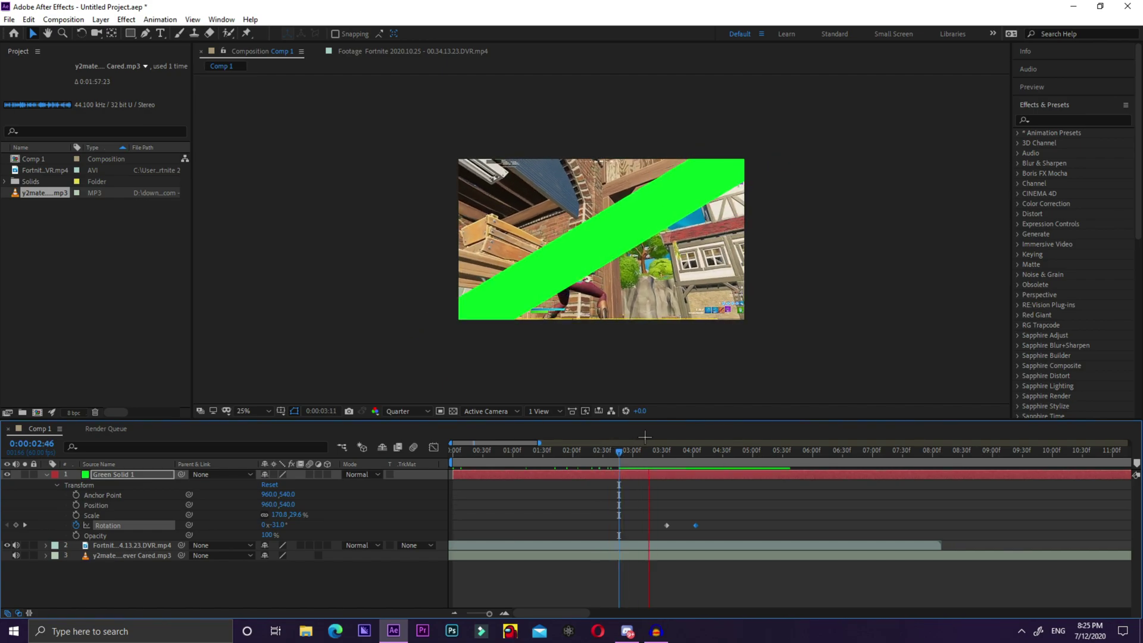
Move the second rotation keyframe of the green solid to 0:00:04:14.
left_click_drag(624, 451, 707, 455)
left_click(706, 524)
left_click_drag(696, 525, 707, 525)
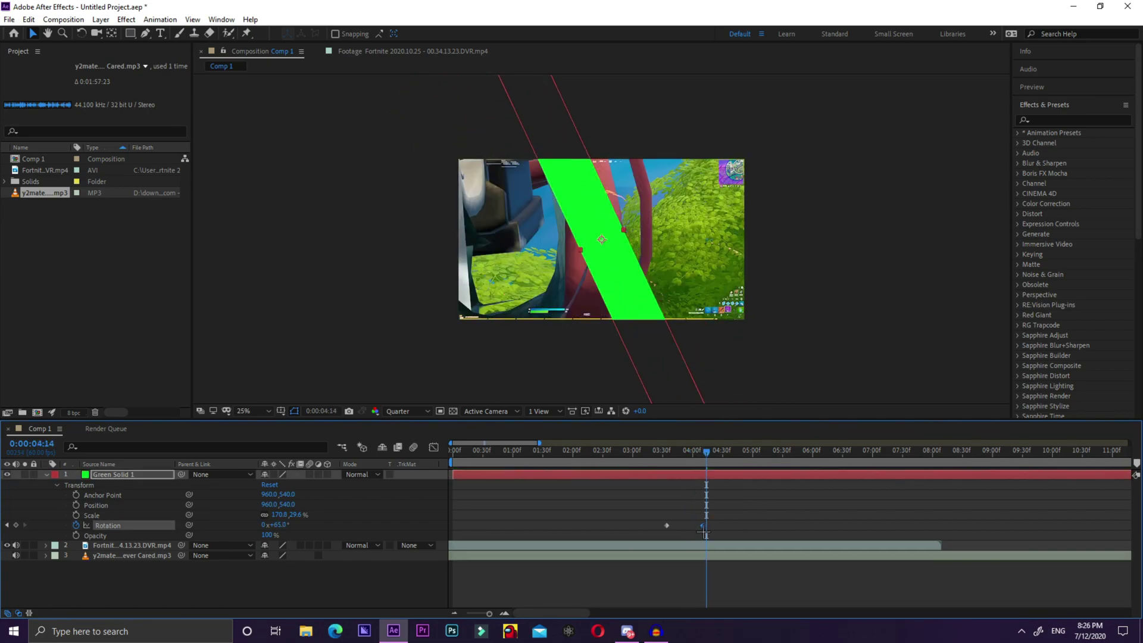
left_click(726, 523)
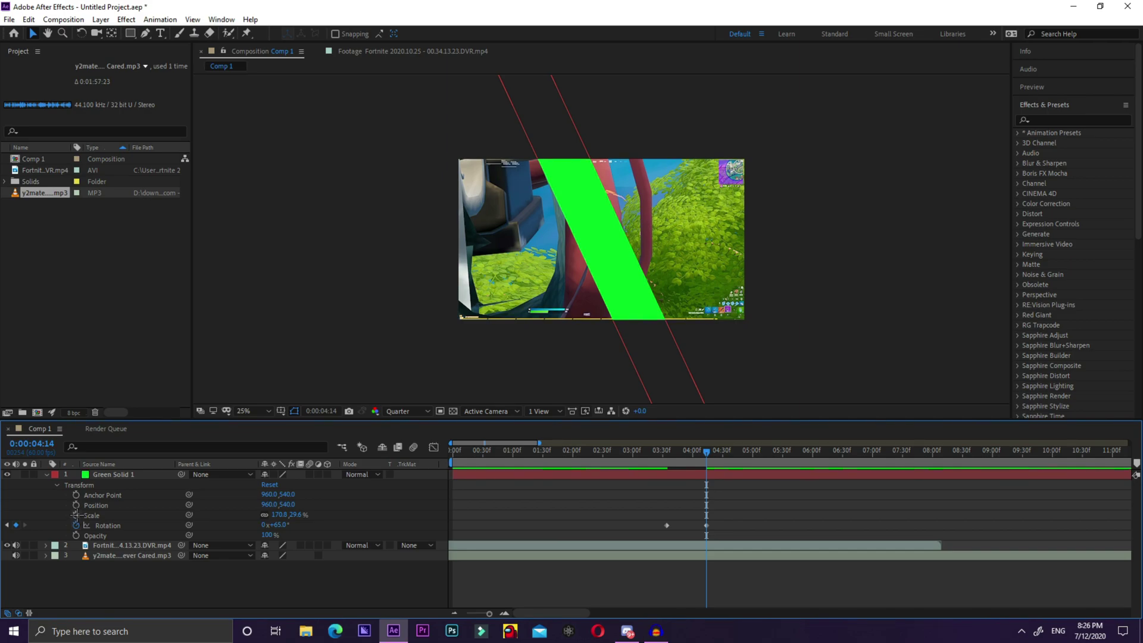
Keyframe the solid's scale at 0:00:04:14, enlarge it to fill the frame at 0:00:04:28, and preview the animation.
left_click(76, 514)
key("space")
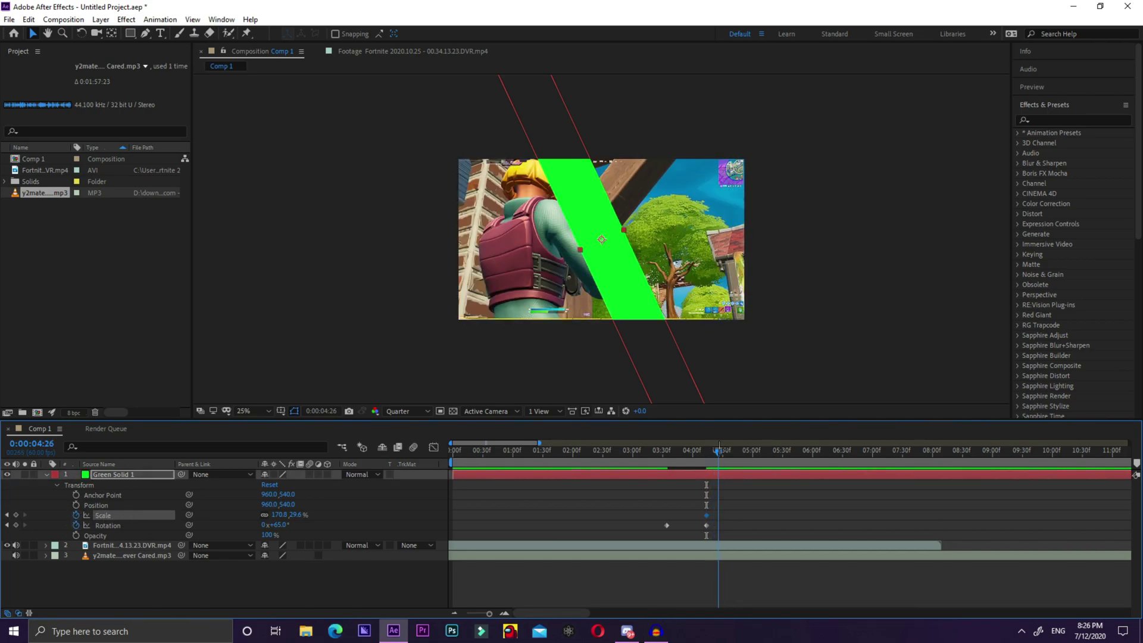
left_click_drag(722, 447, 720, 448)
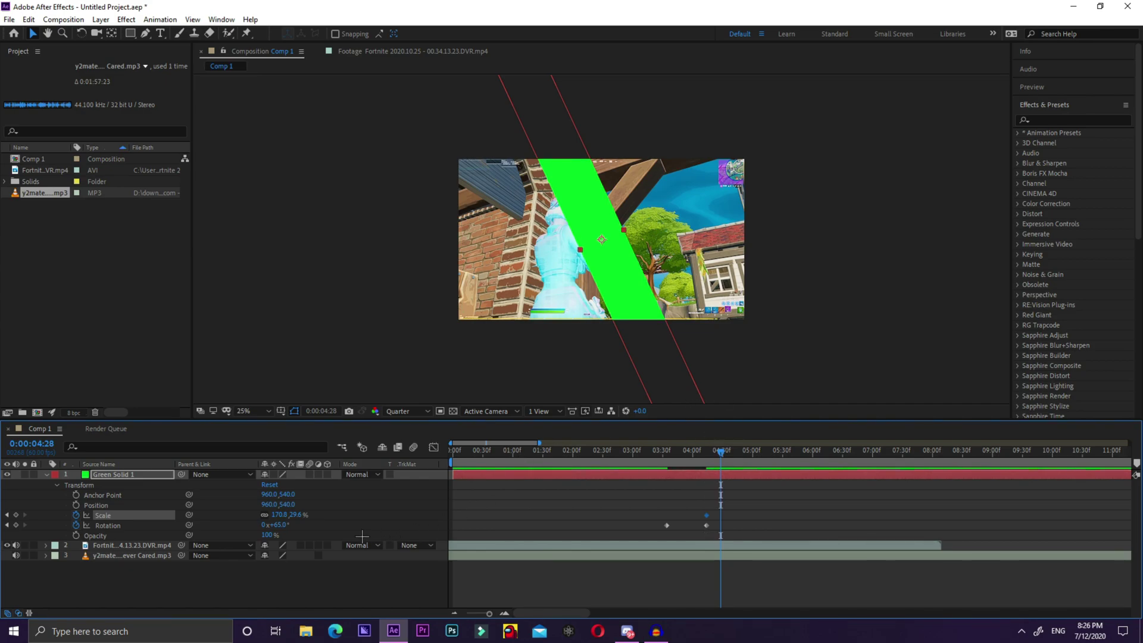
left_click_drag(295, 514, 420, 514)
left_click_drag(720, 447, 654, 448)
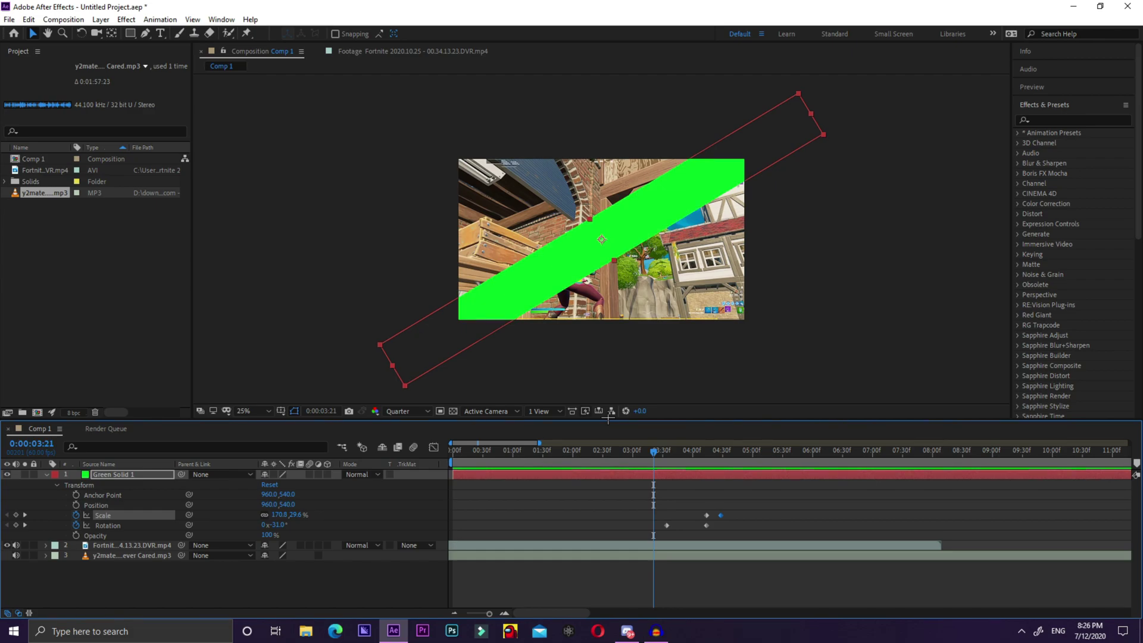
key("space")
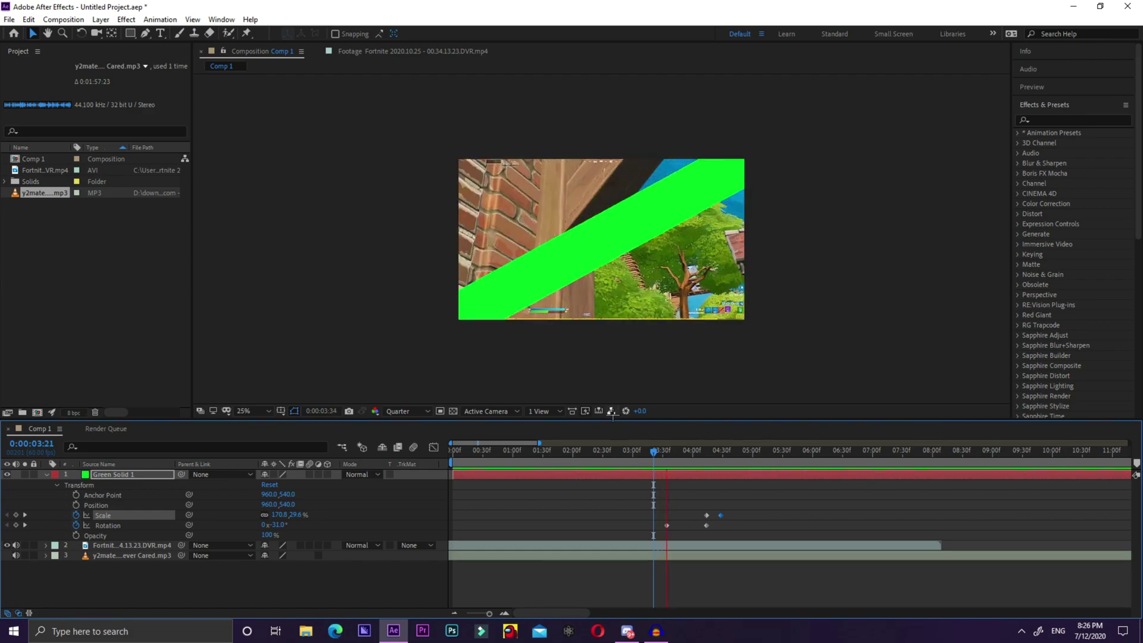
Apply Easy Ease to both rotation keyframes of the green solid.
left_click_drag(653, 450, 659, 451)
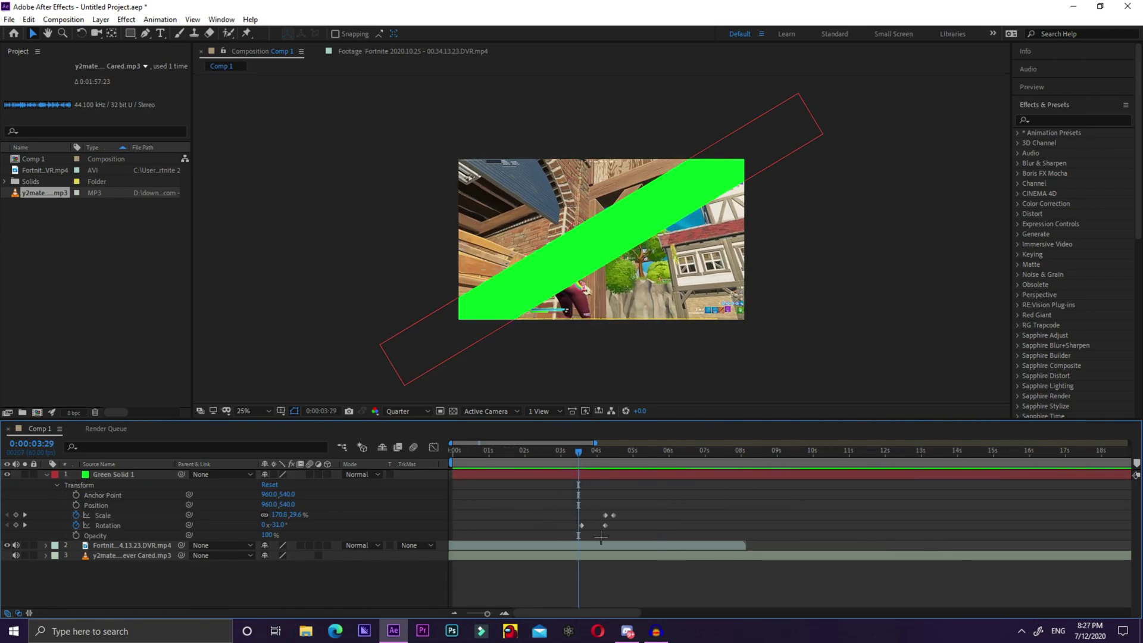
left_click_drag(622, 533, 544, 516)
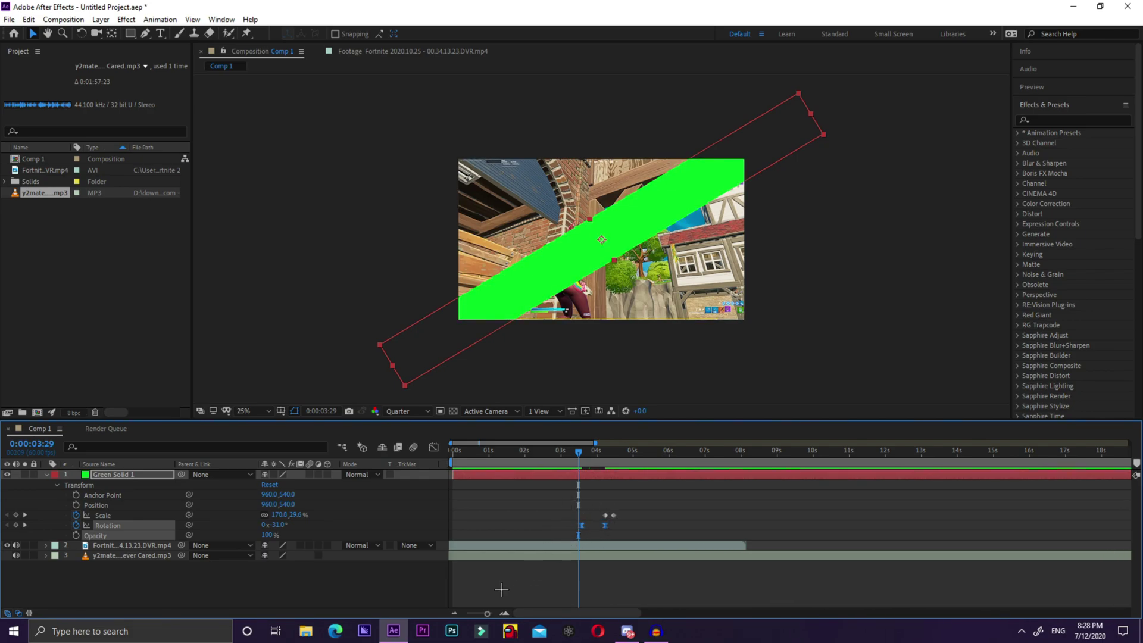
double_click(504, 612)
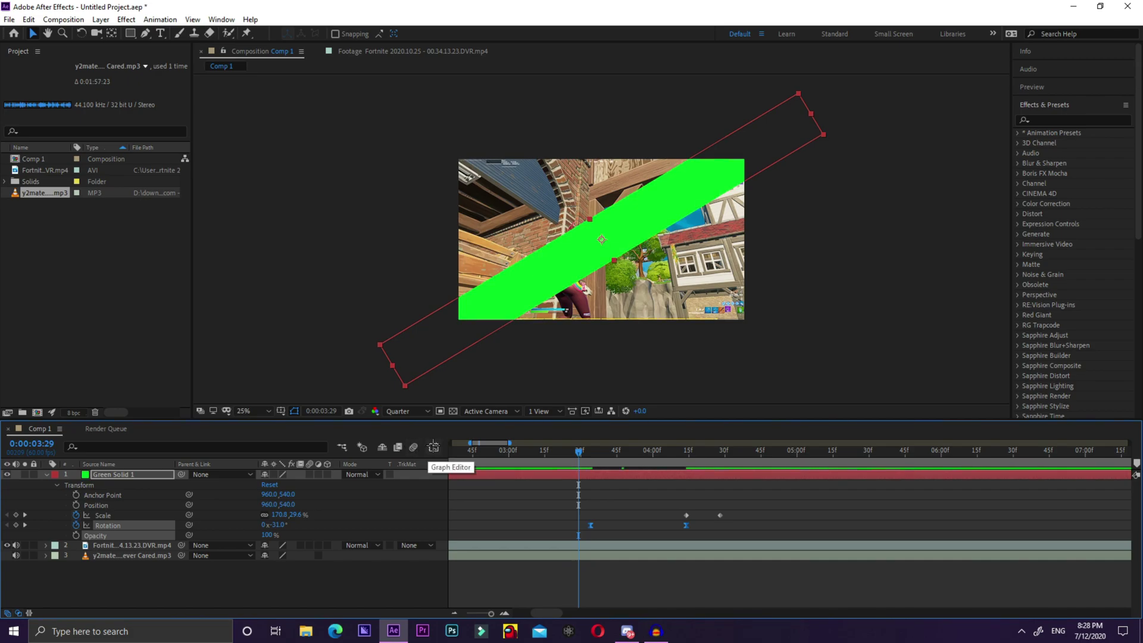
Reshape the rotation value curve in the Graph Editor to rise steeply, flatten midway and steepen again, and preview the motion.
left_click(435, 446)
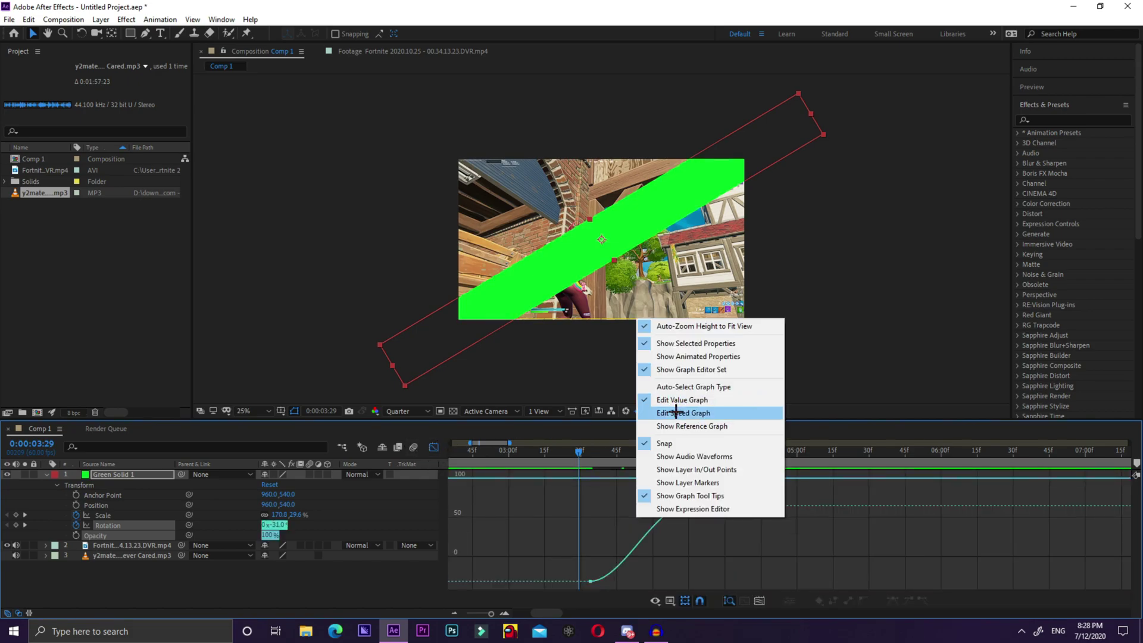
left_click(671, 414)
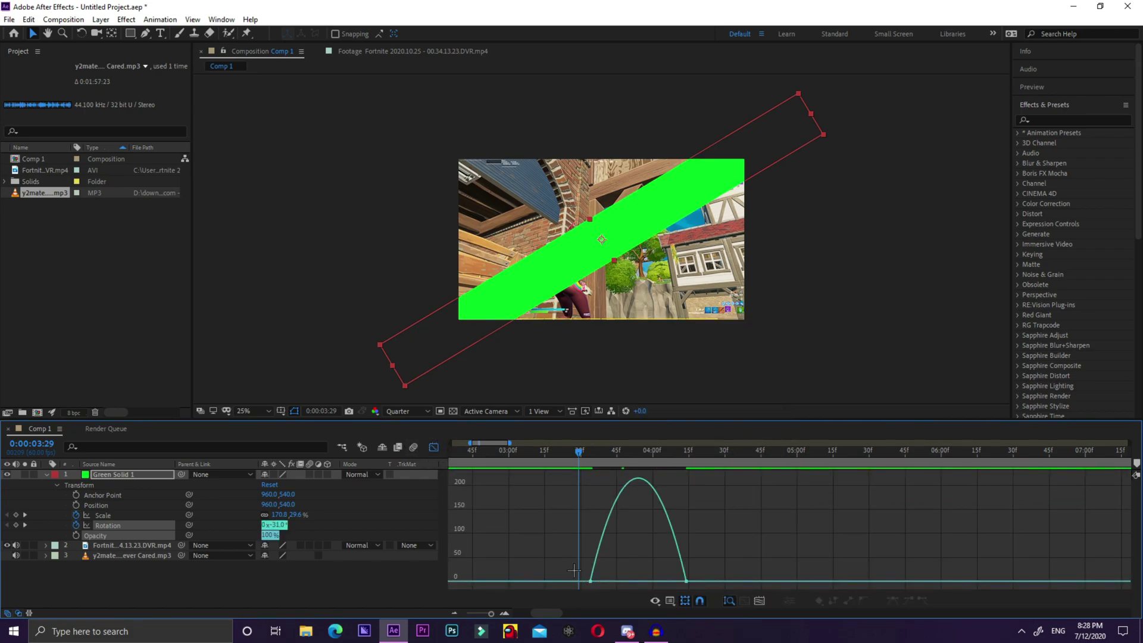
right_click(635, 528)
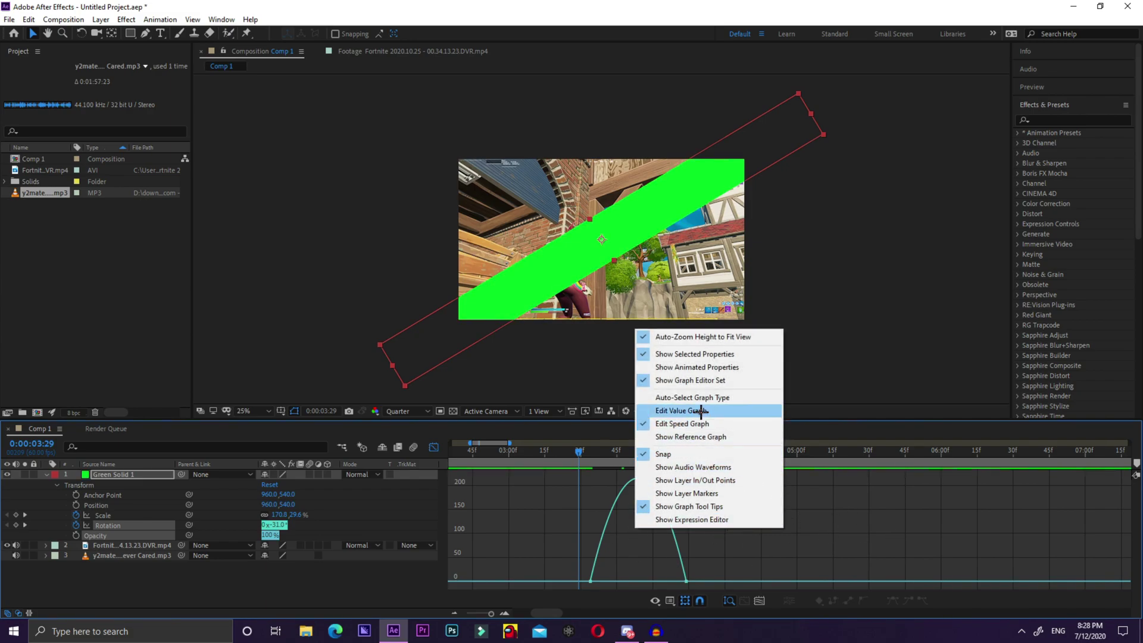
left_click(677, 411)
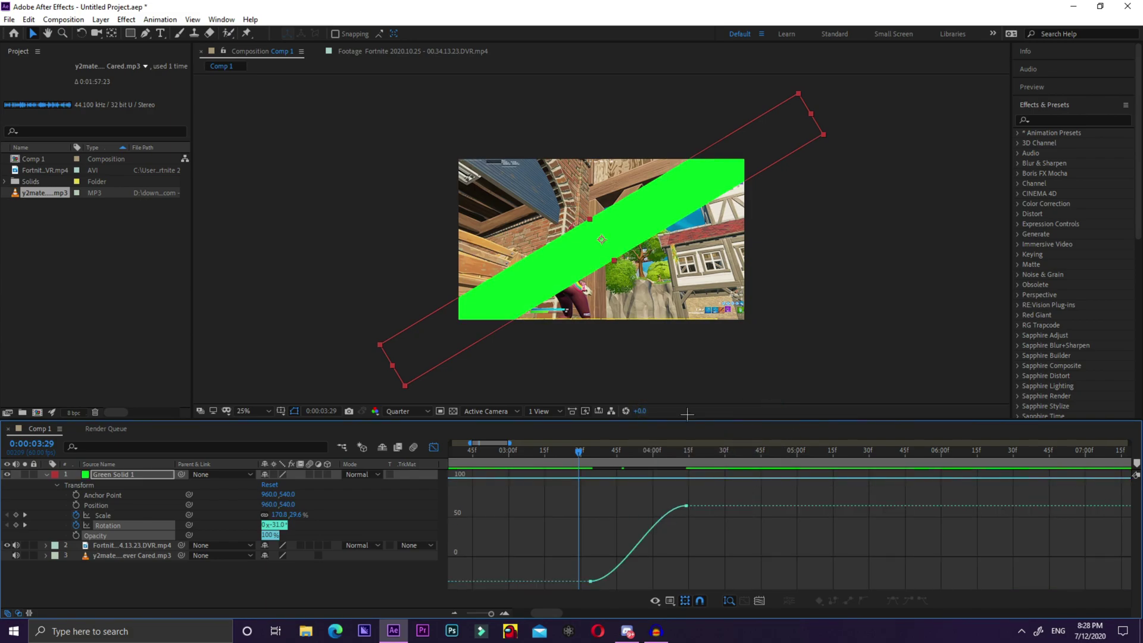
left_click(606, 583)
left_click_drag(622, 581, 632, 509)
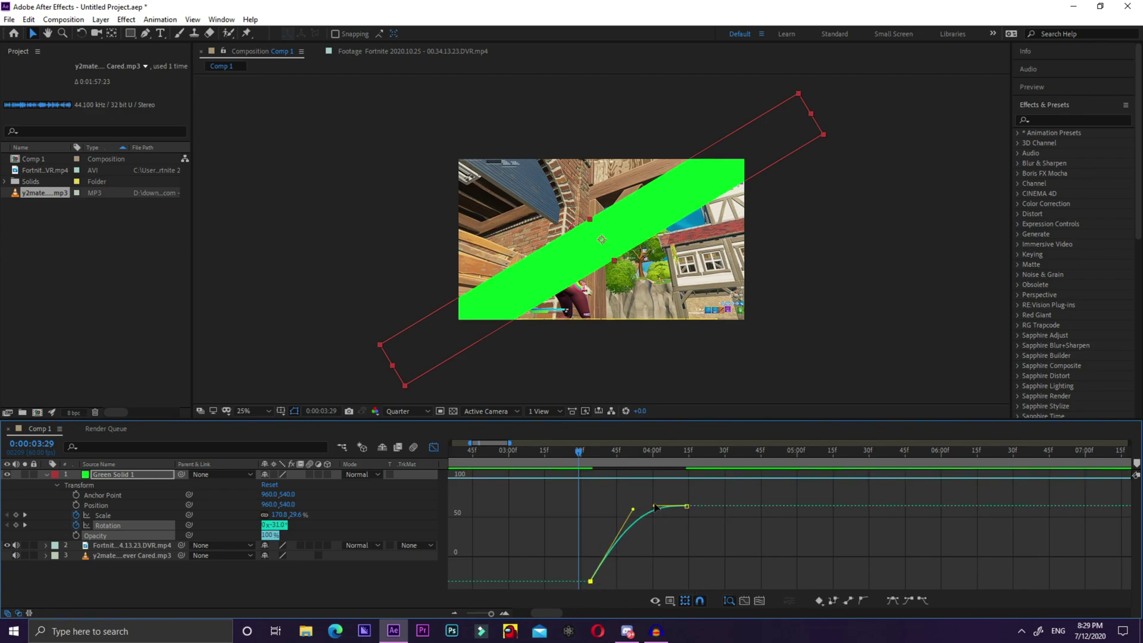
left_click_drag(654, 506, 642, 555)
left_click(630, 554)
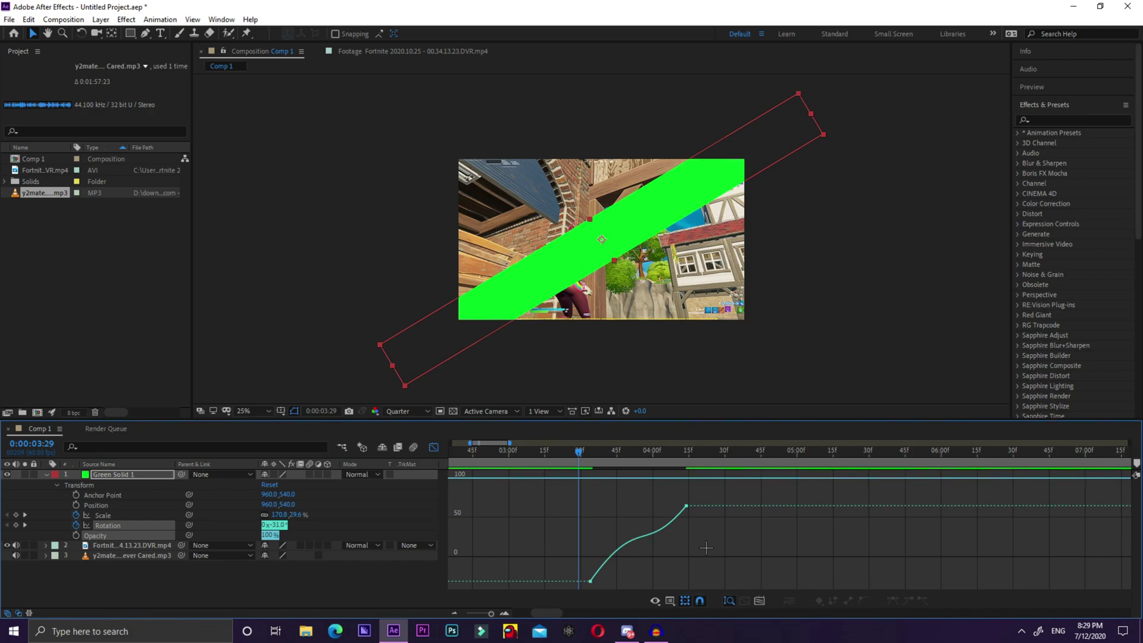
key("shift+F3")
key("space")
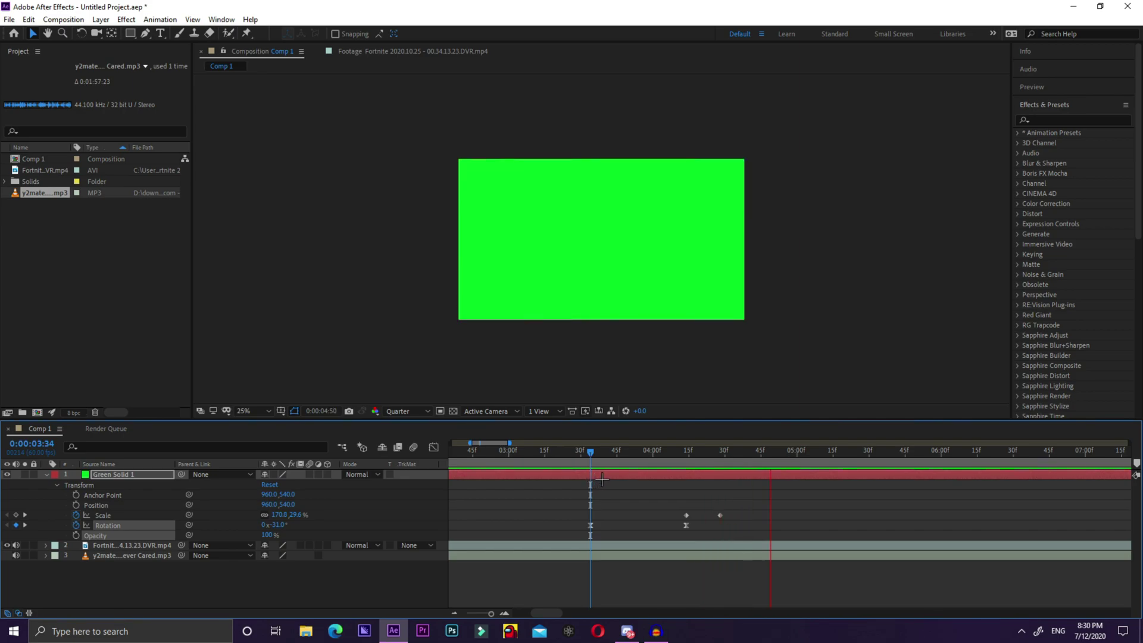
Apply Easy Ease to both scale keyframes of the green solid.
mouse_move(672, 448)
left_mouse_down()
mouse_move(620, 450)
mouse_move(665, 450)
left_mouse_up()
left_click_drag(764, 505, 627, 515)
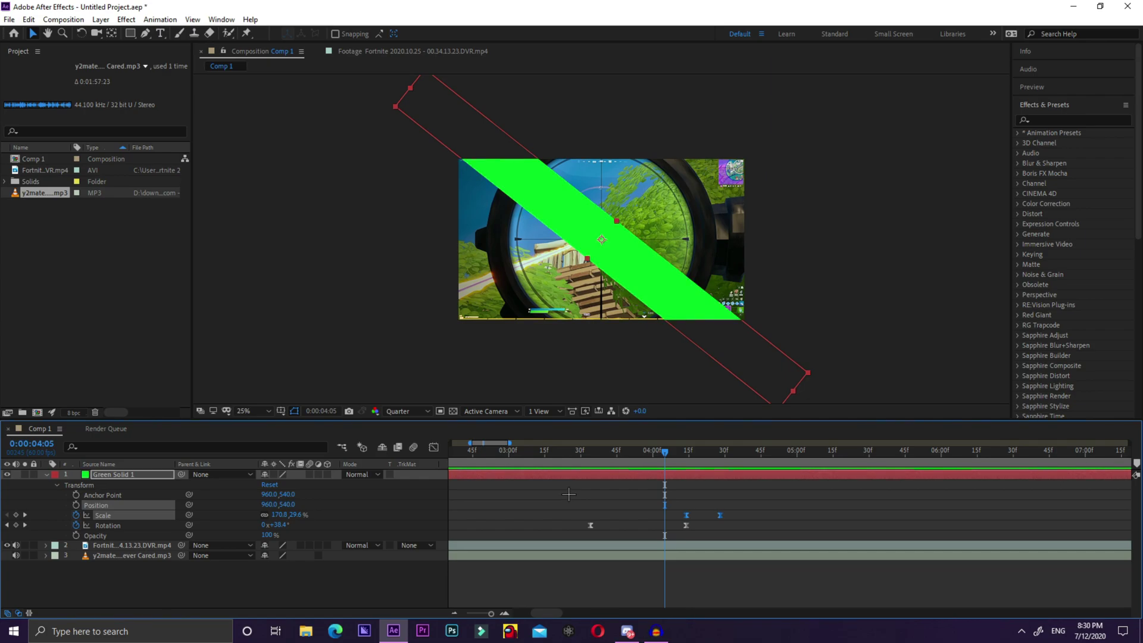
key("F9")
left_click(527, 489)
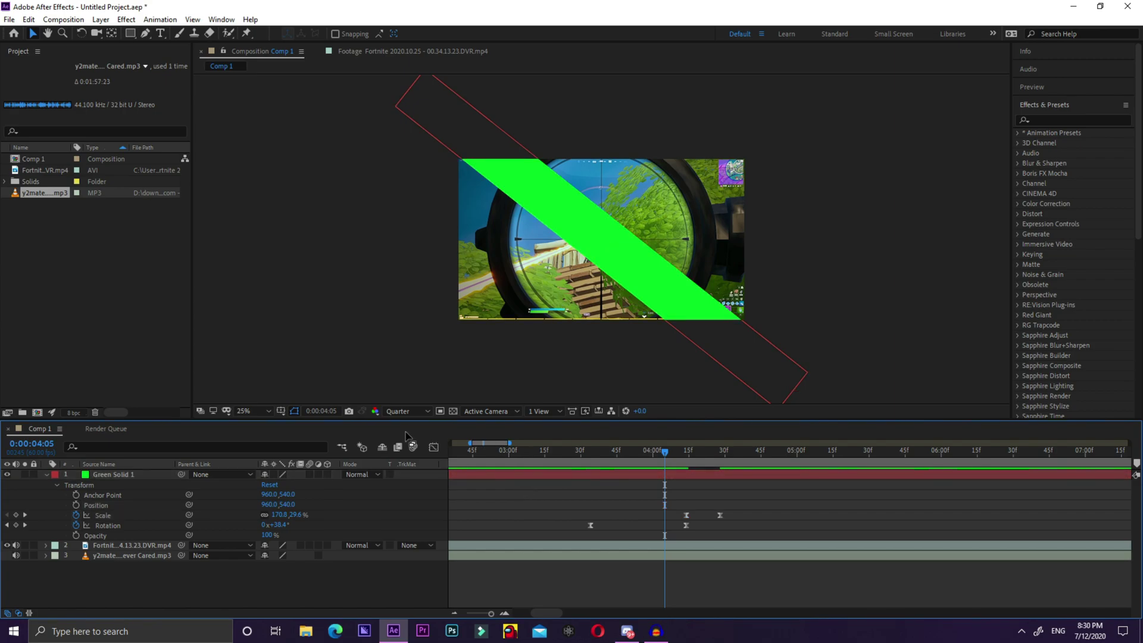
Reshape the scale keyframes' curve in the Graph Editor's speed graph by extending the end keyframe's influence towards the middle.
left_click(433, 447)
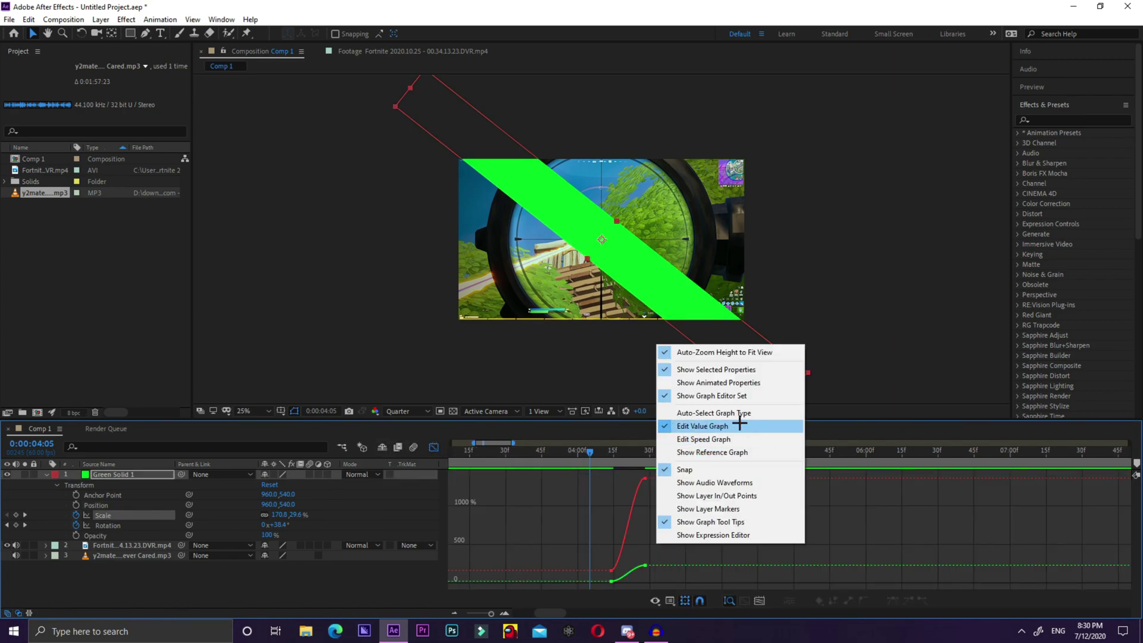
left_click(712, 439)
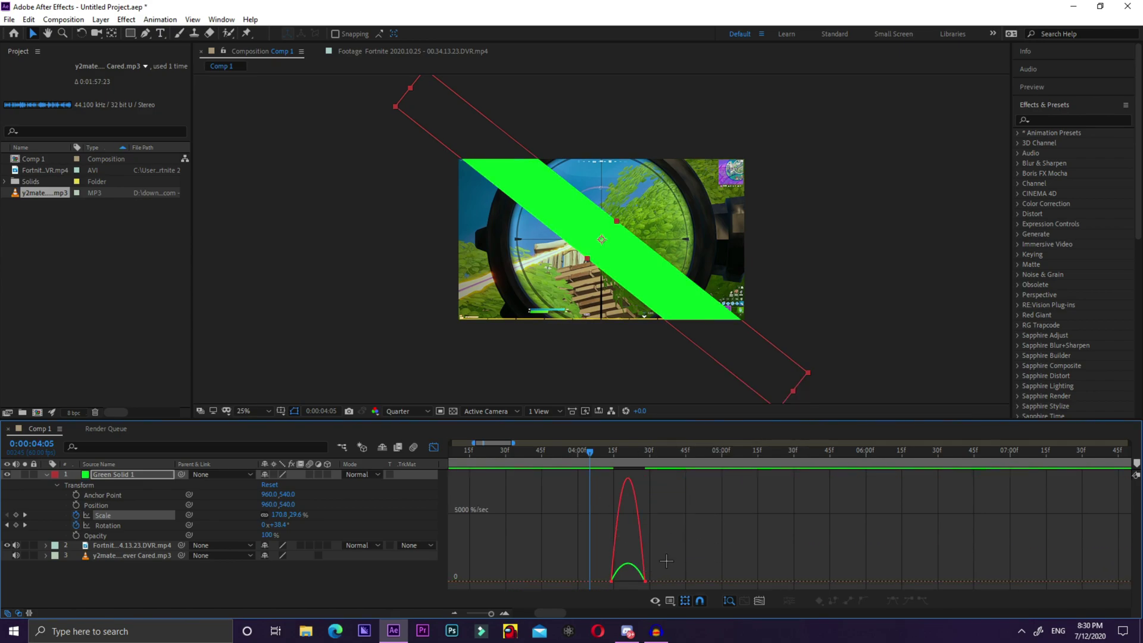
key("equal")
key("equal")
left_click(676, 580)
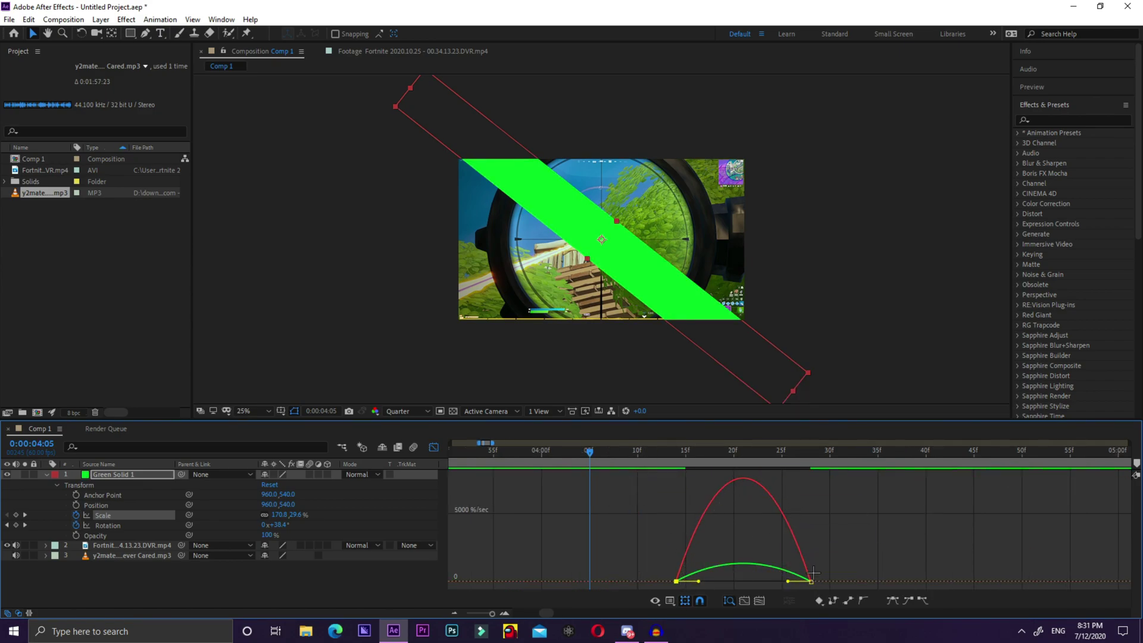
left_click_drag(786, 581, 743, 581)
left_click(433, 446)
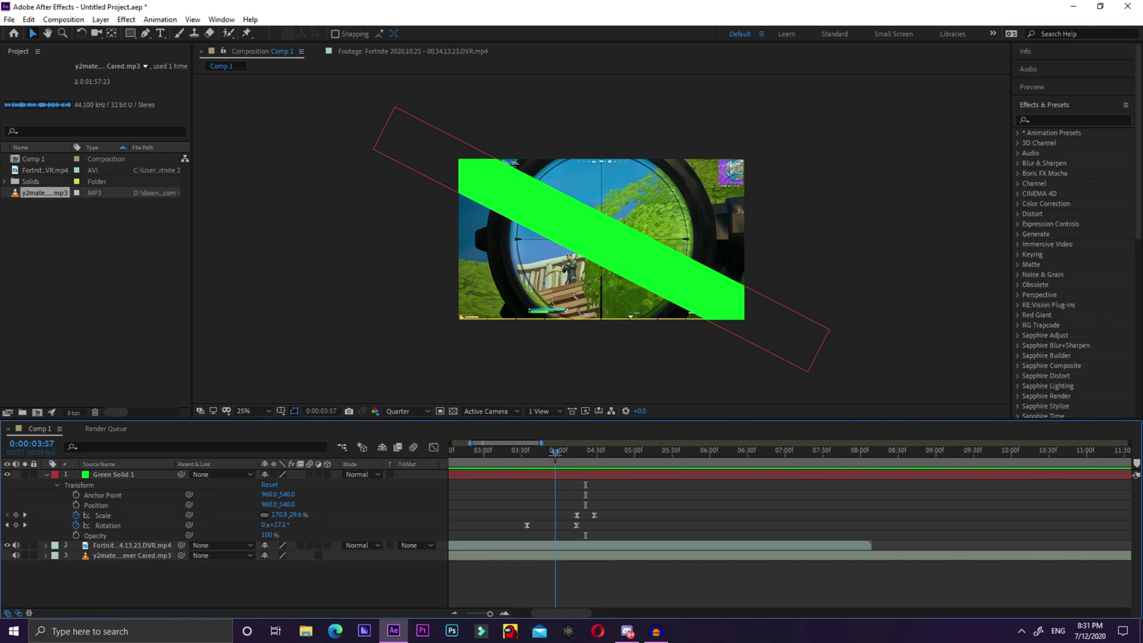
Lengthen the green solid's scale animation by shifting its end keyframe to about 0:00:04:42, and preview the motion.
mouse_move(556, 449)
left_mouse_down()
mouse_move(588, 448)
mouse_move(579, 451)
left_mouse_up()
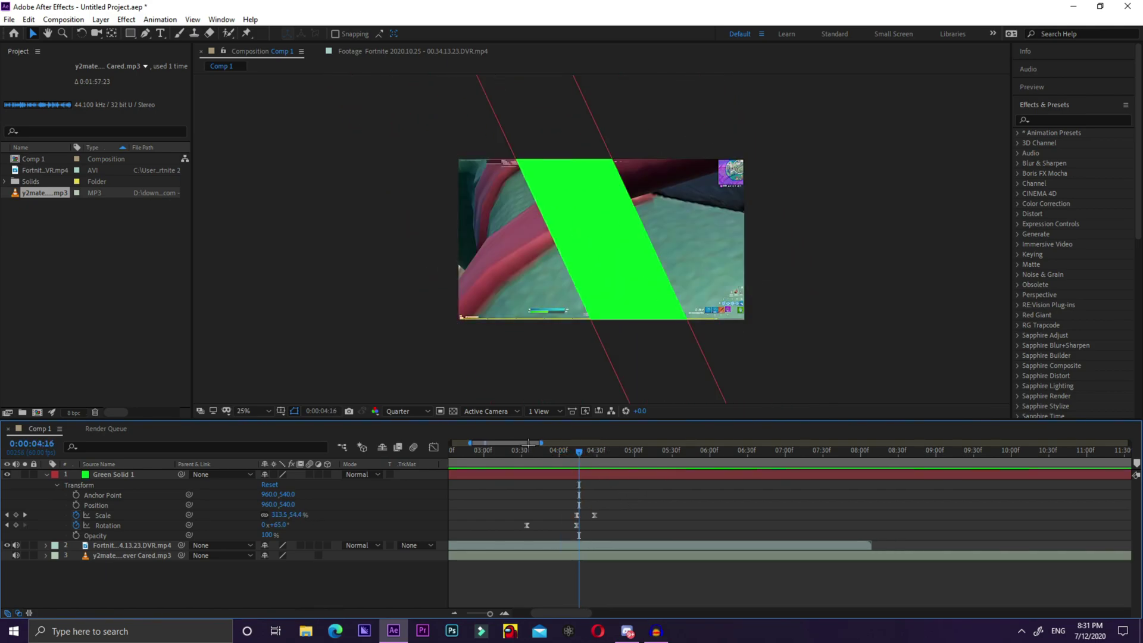
left_click_drag(595, 515, 612, 515)
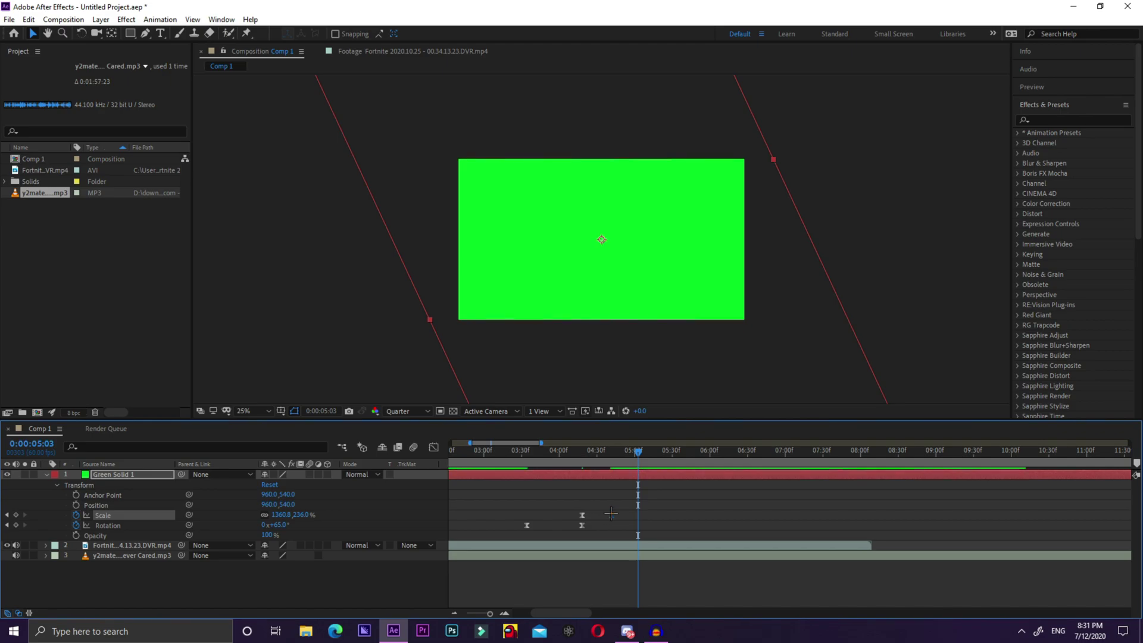
mouse_move(551, 451)
left_mouse_down()
mouse_move(499, 453)
mouse_move(591, 453)
mouse_move(561, 457)
left_mouse_up()
key("space")
left_click_drag(567, 460, 564, 461)
left_click(442, 224)
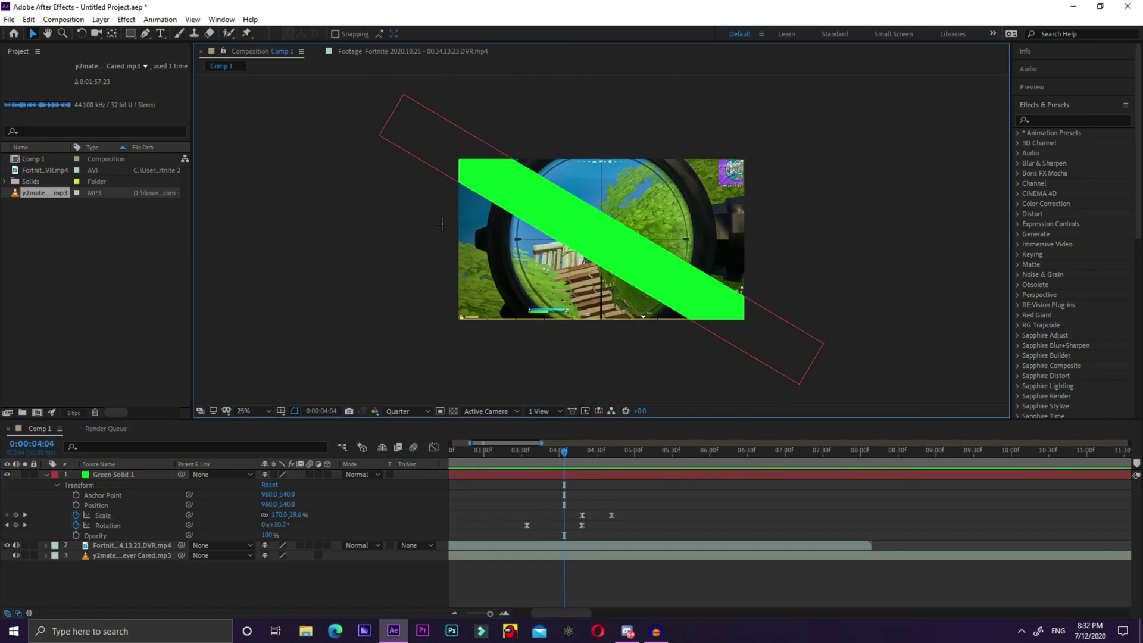
Find the Drop Shadow effect and apply it to the green solid layer.
left_click(1069, 119)
type("drop")
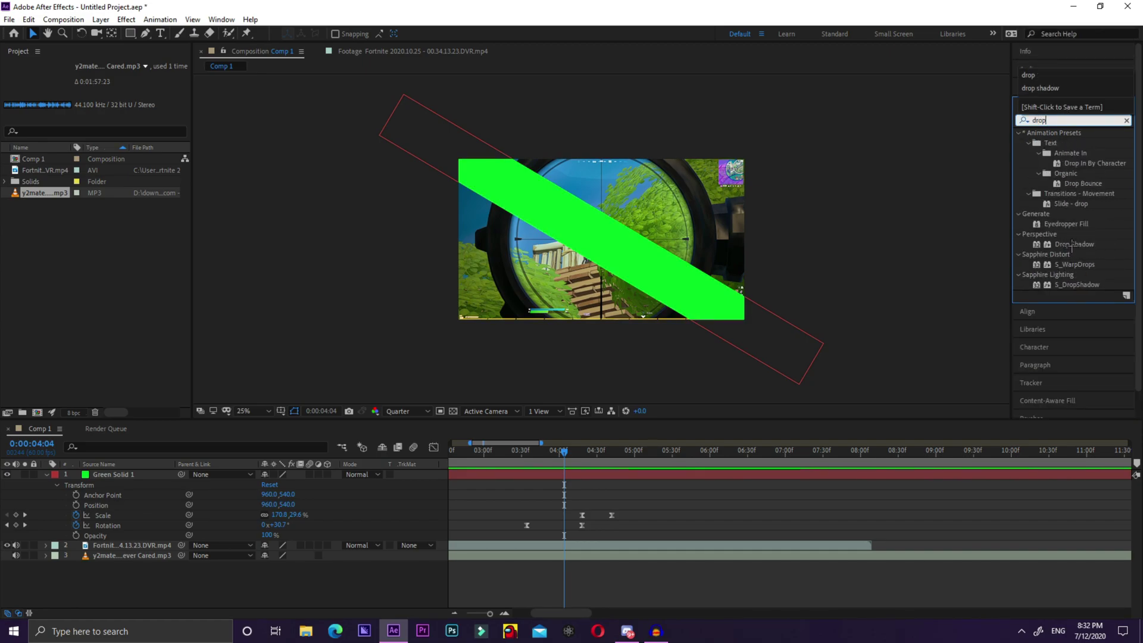
left_click_drag(1072, 244, 573, 474)
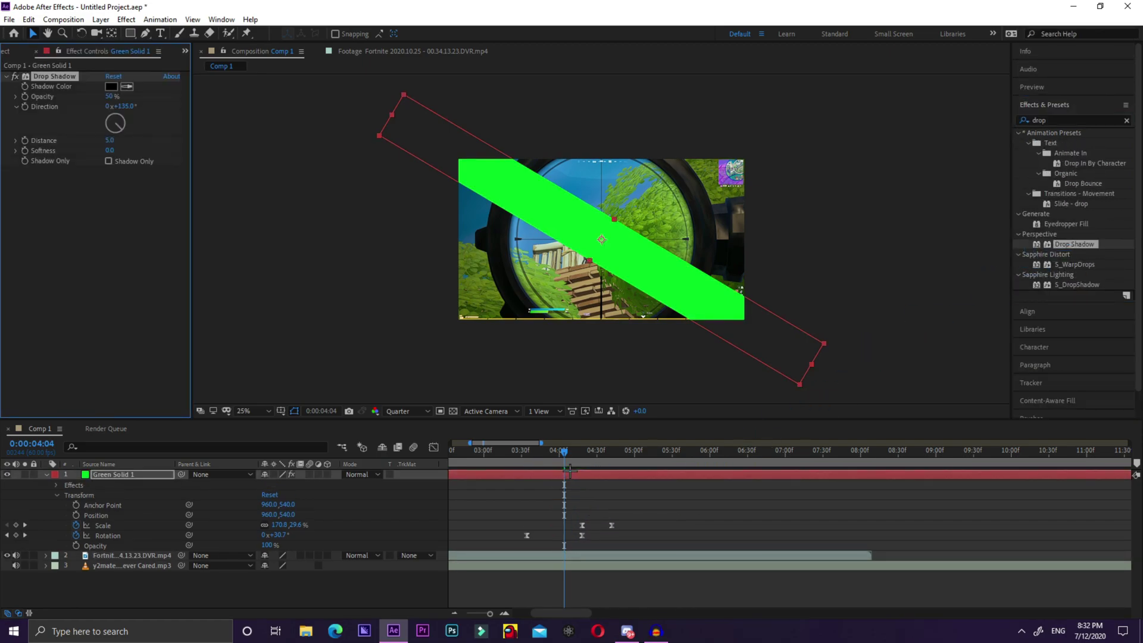
Set the drop shadow's distance to 60, opacity to 100%, softness to 632 and direction to -98°.
left_click_drag(110, 139, 141, 138)
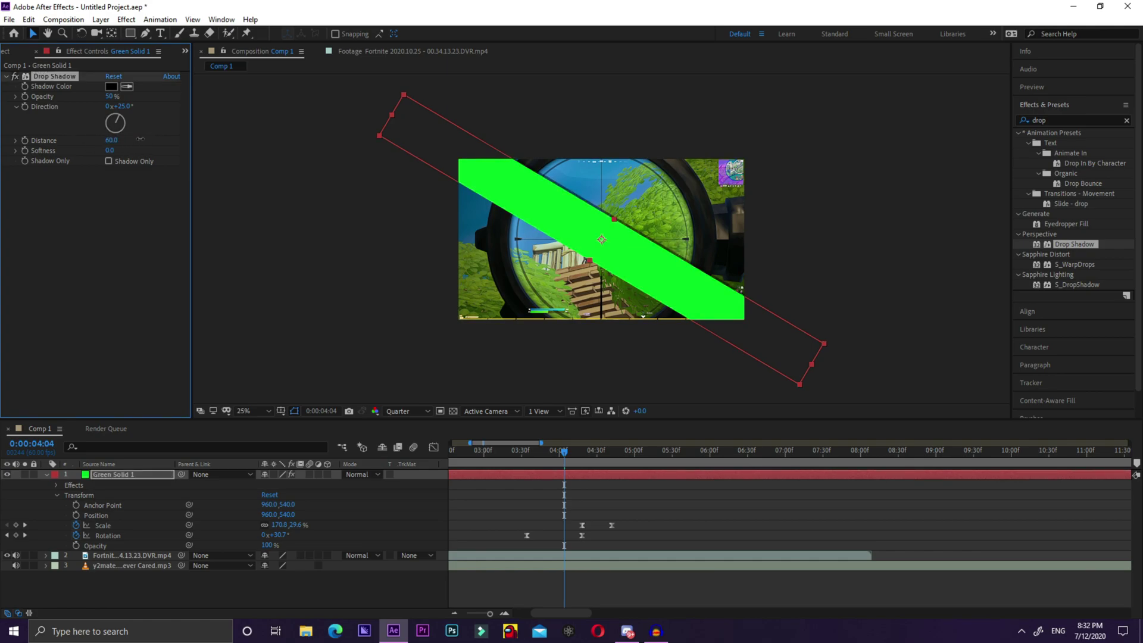
left_click_drag(112, 97, 329, 97)
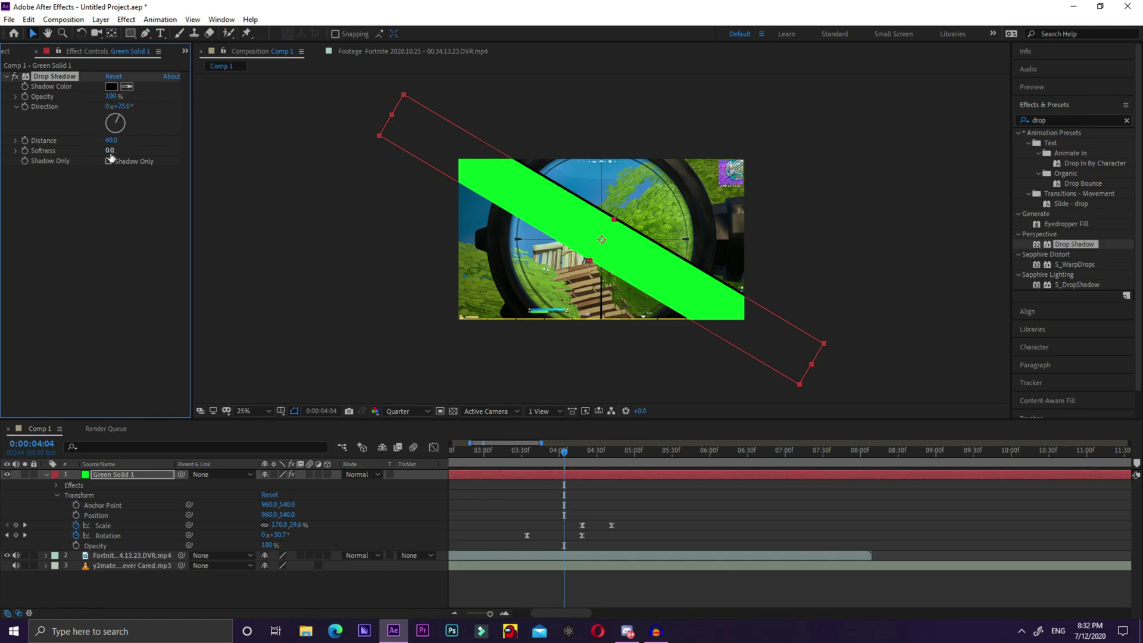
left_click_drag(127, 150, 439, 146)
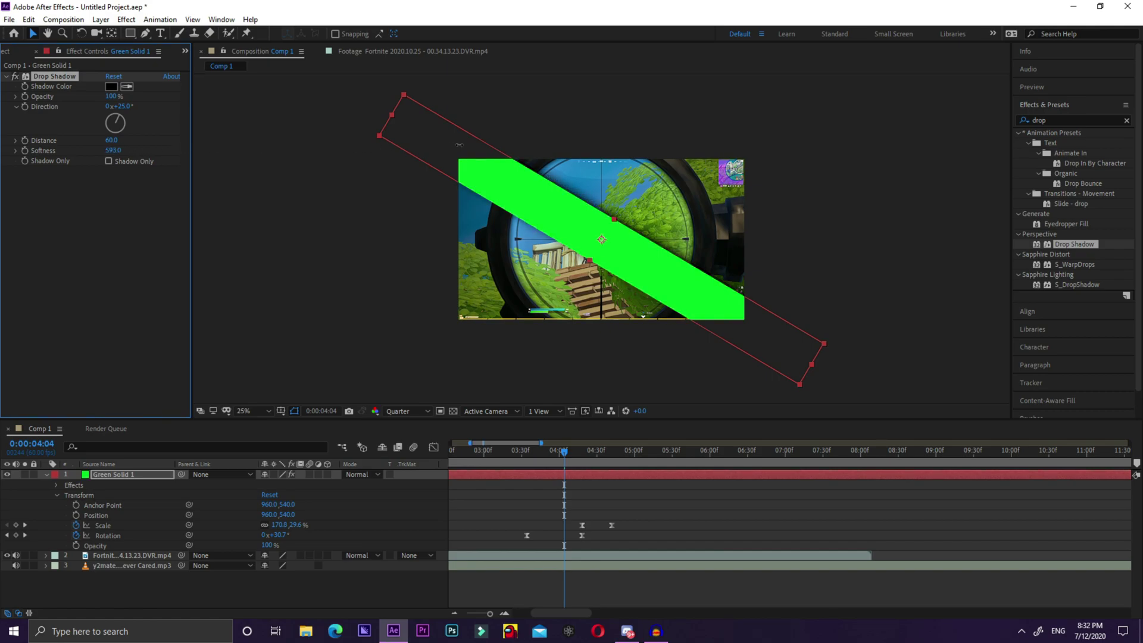
left_click_drag(118, 106, 46, 108)
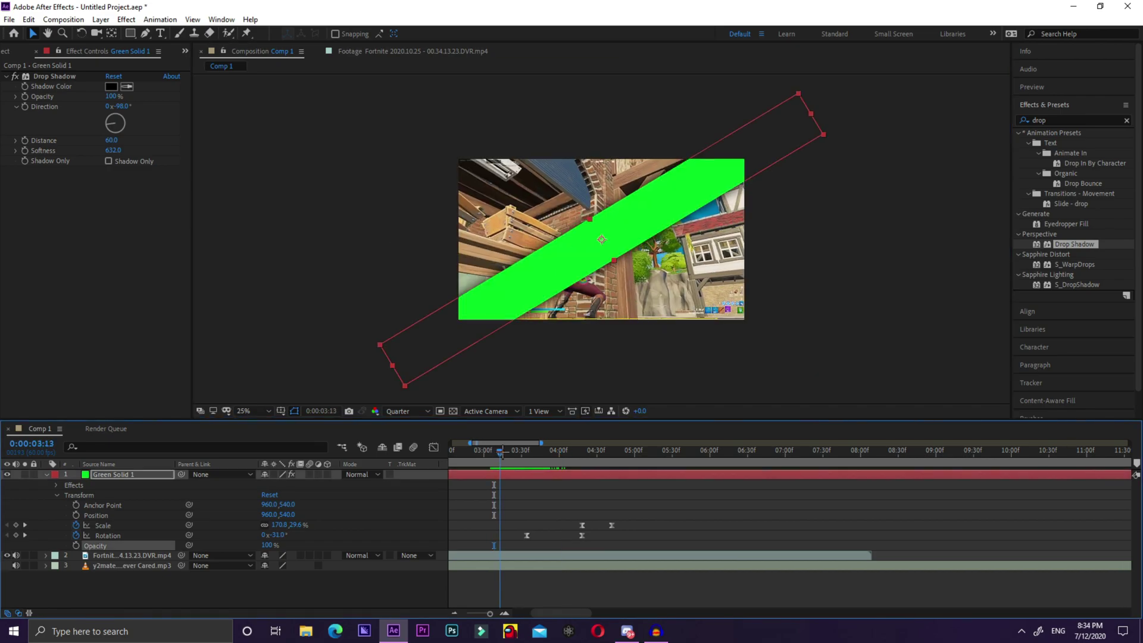
Keyframe the green solid's opacity from 0% at 0:00:03:34 to full opacity at 0:00:03:43, and preview the fade-in.
left_click_drag(513, 448, 504, 448)
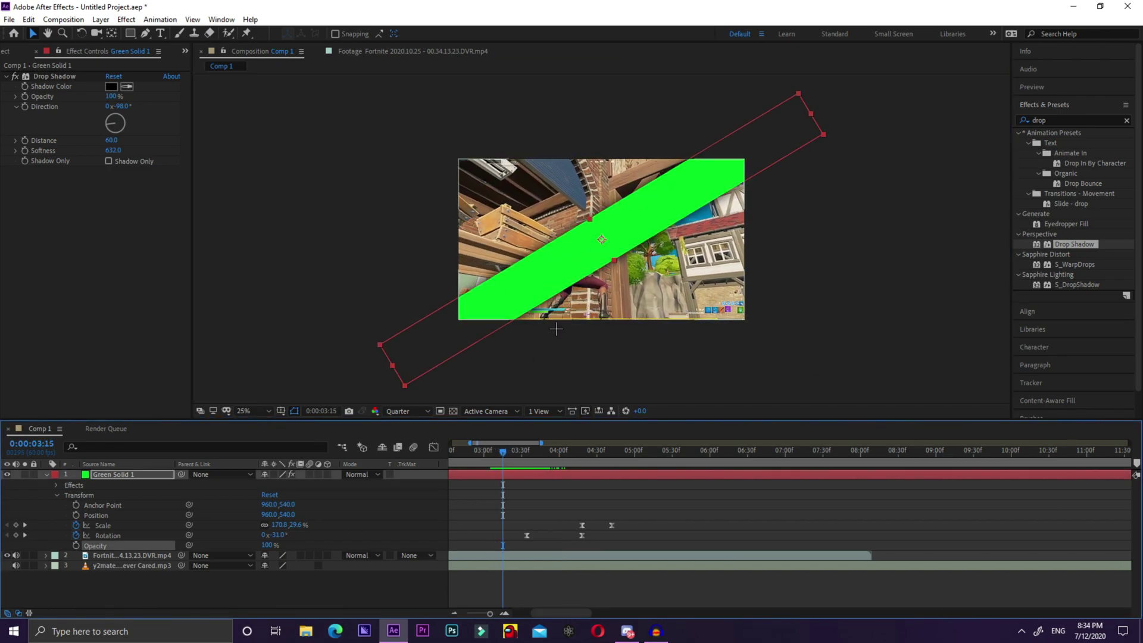
left_click_drag(505, 454, 526, 454)
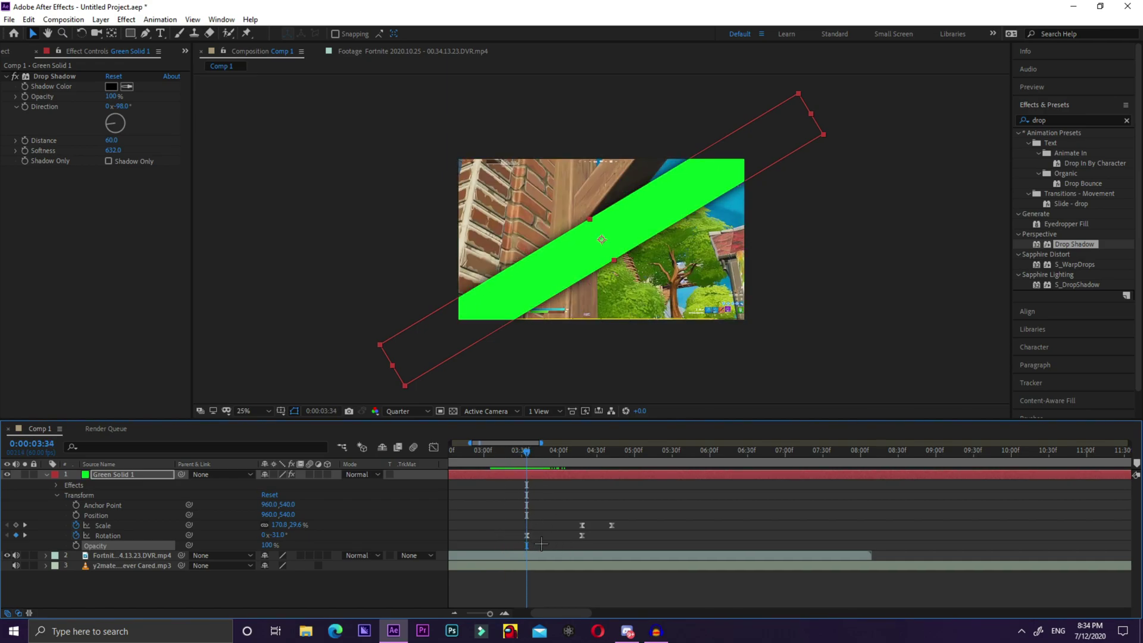
left_click(76, 545)
left_click_drag(269, 545, 227, 554)
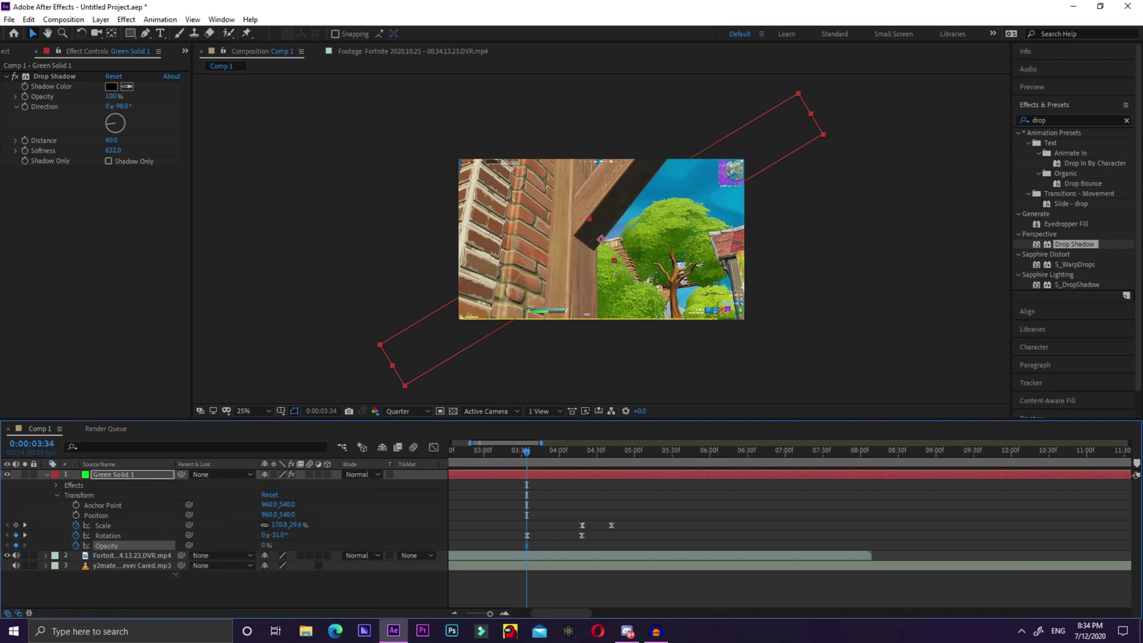
left_click_drag(526, 451, 538, 452)
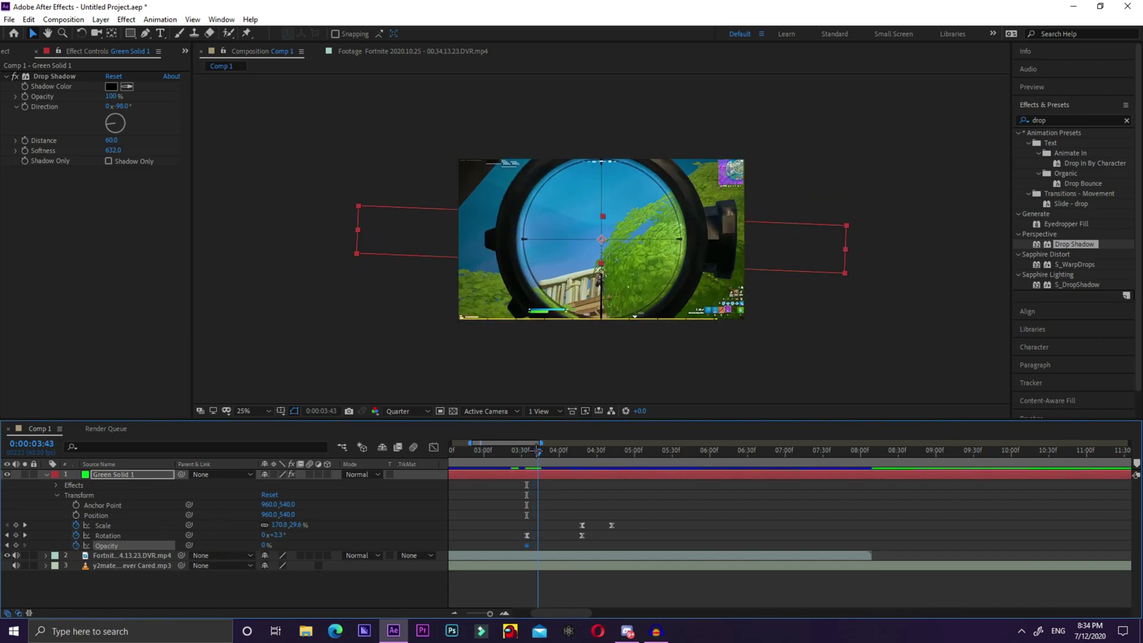
left_click_drag(264, 545, 325, 545)
left_click(515, 451)
key("space")
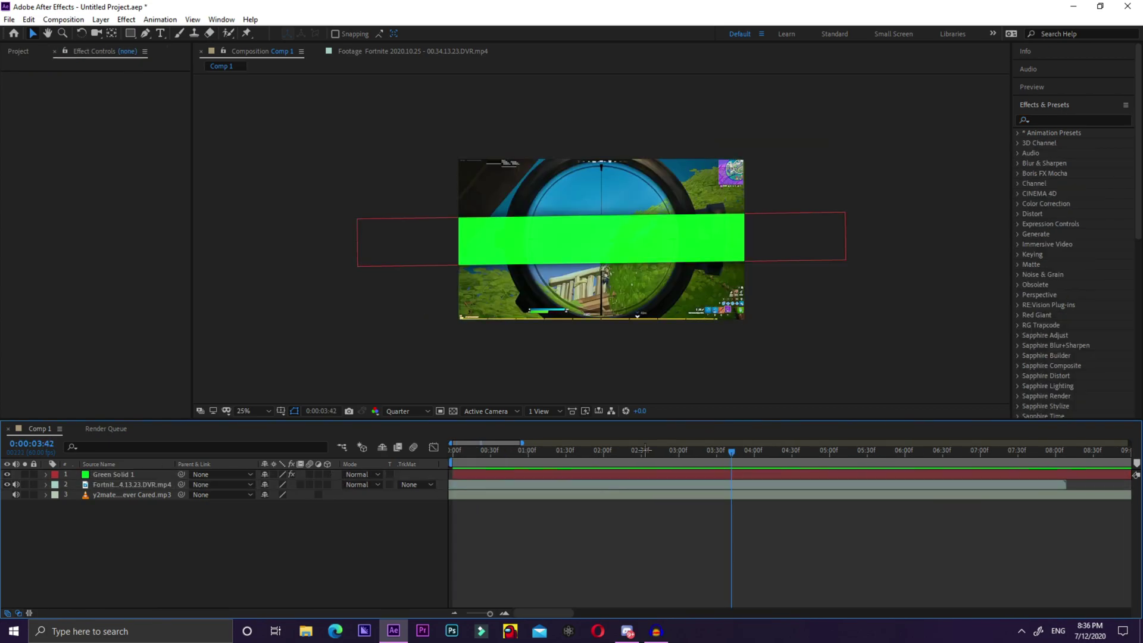
Pre-compose the green solid and Fortnite footage layers together as Pre-comp 1, moving all attributes into the new composition.
left_click(613, 485)
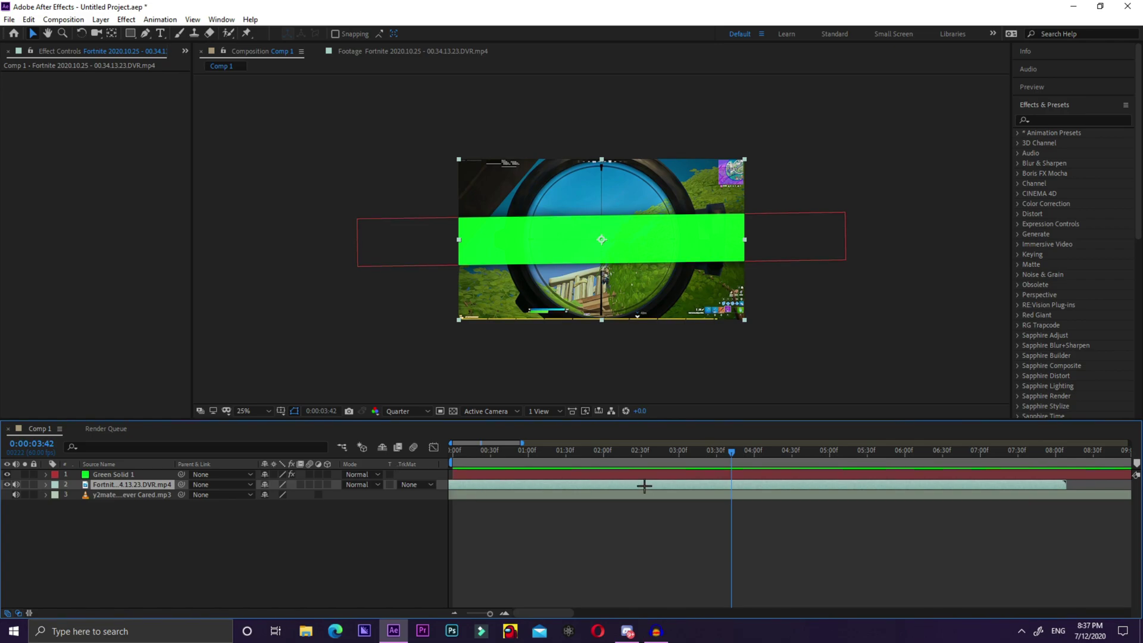
left_click(334, 474)
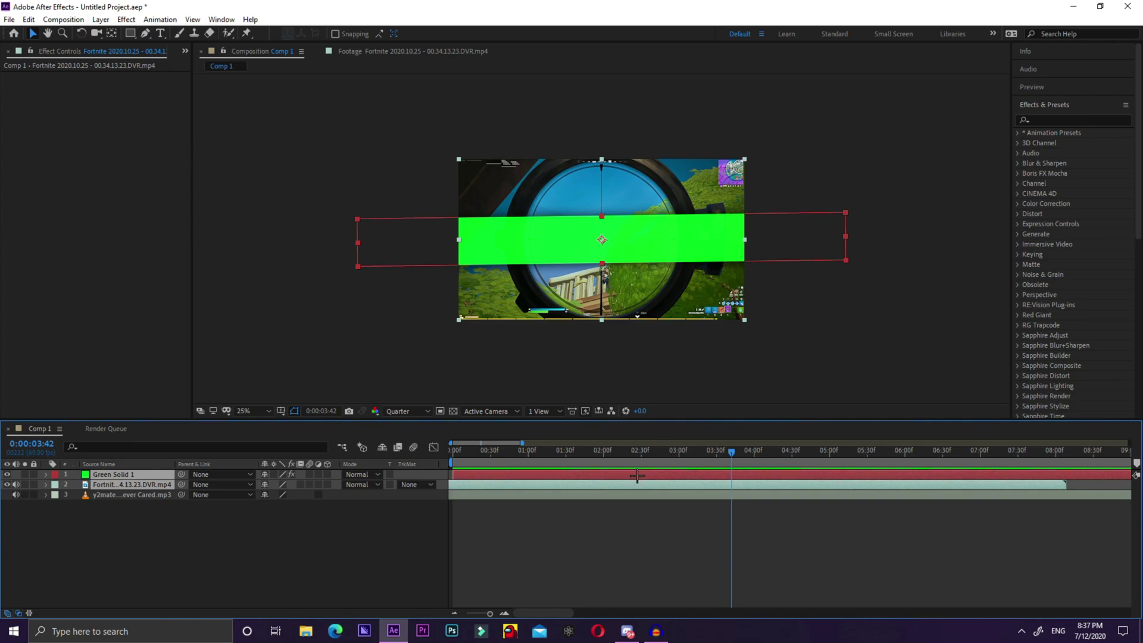
right_click(642, 474)
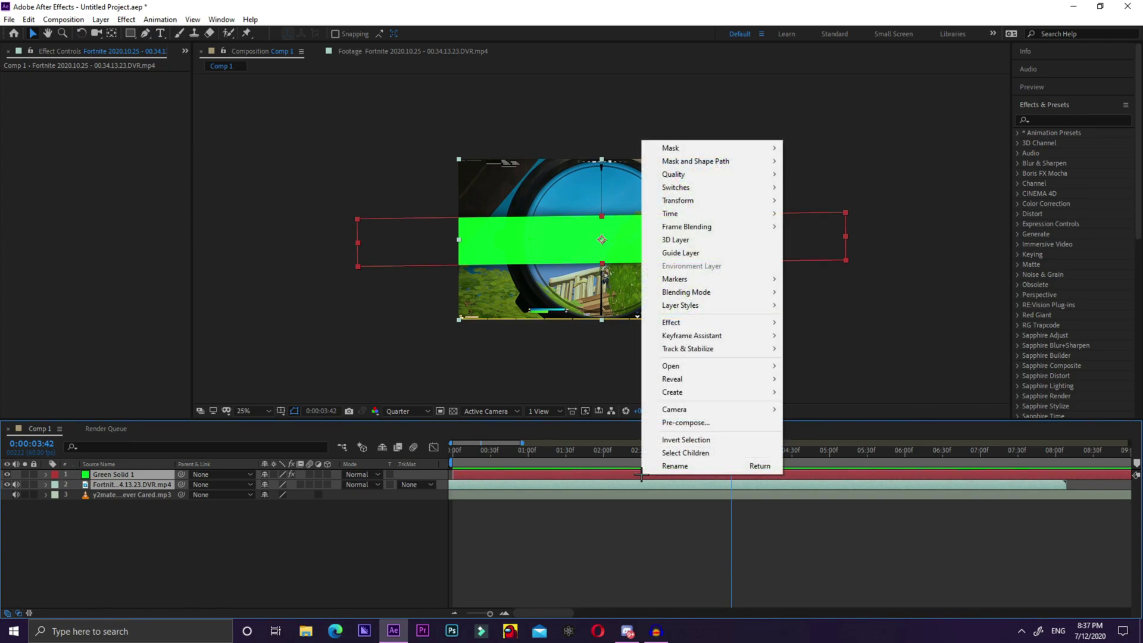
left_click(686, 424)
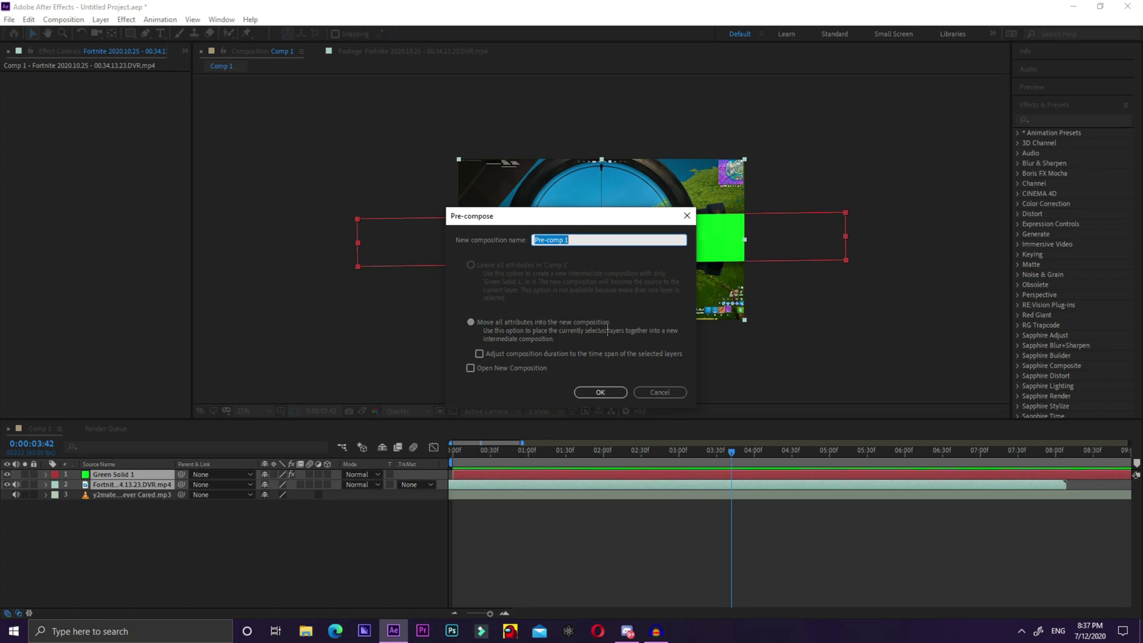
left_click(615, 391)
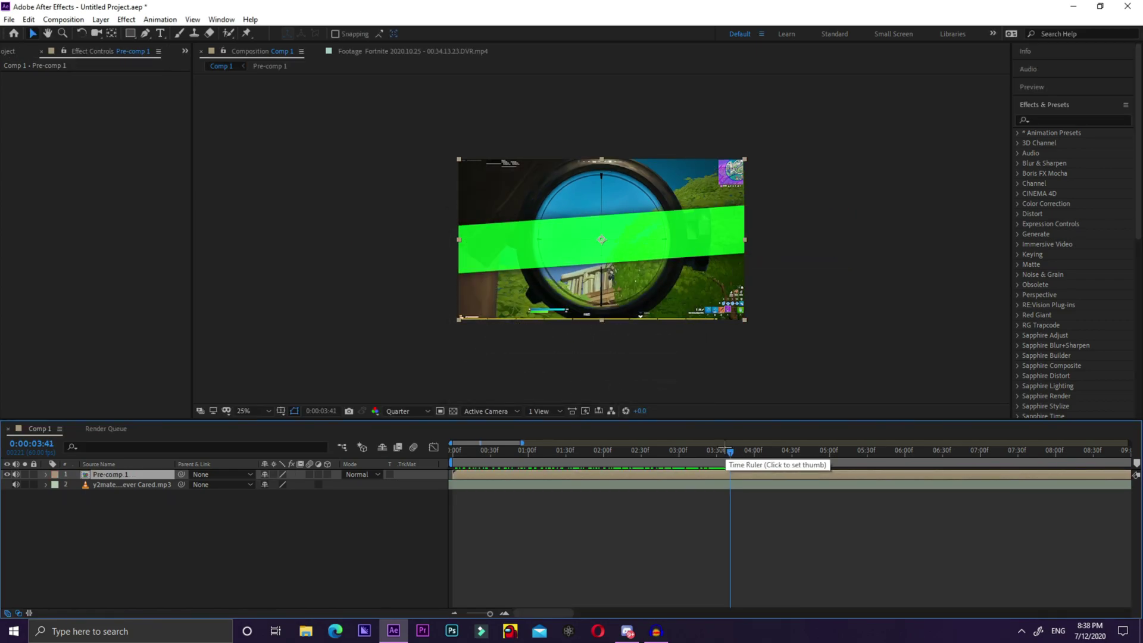
Paste a copy of the Fortnite footage layer into Comp 1 and place it directly below Pre-comp 1.
key("ctrl+v")
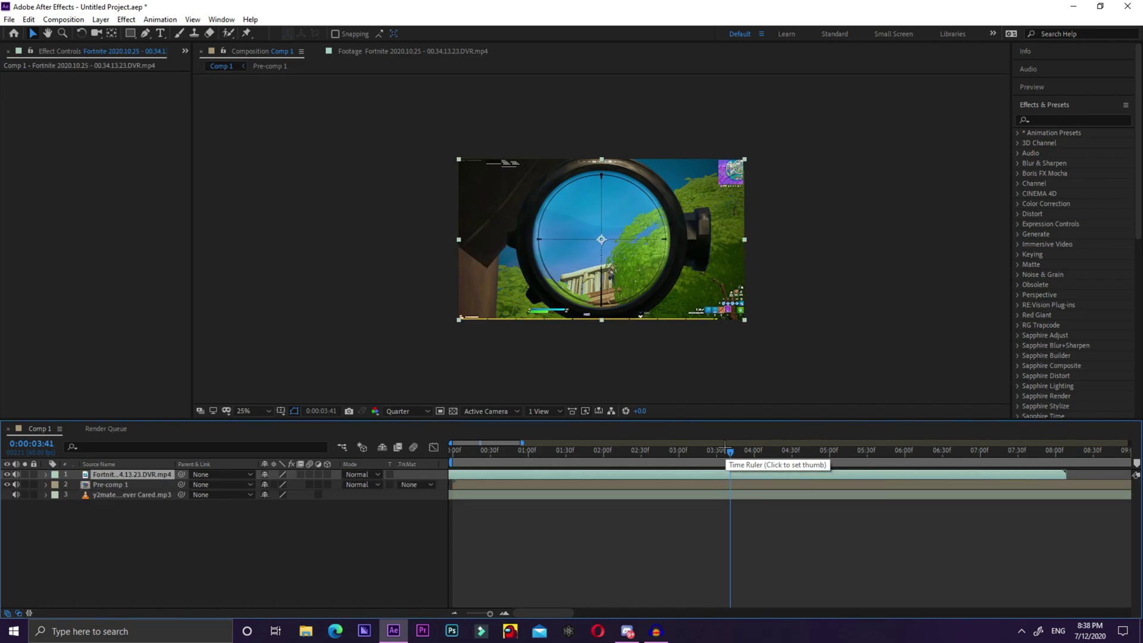
left_click_drag(124, 475, 124, 487)
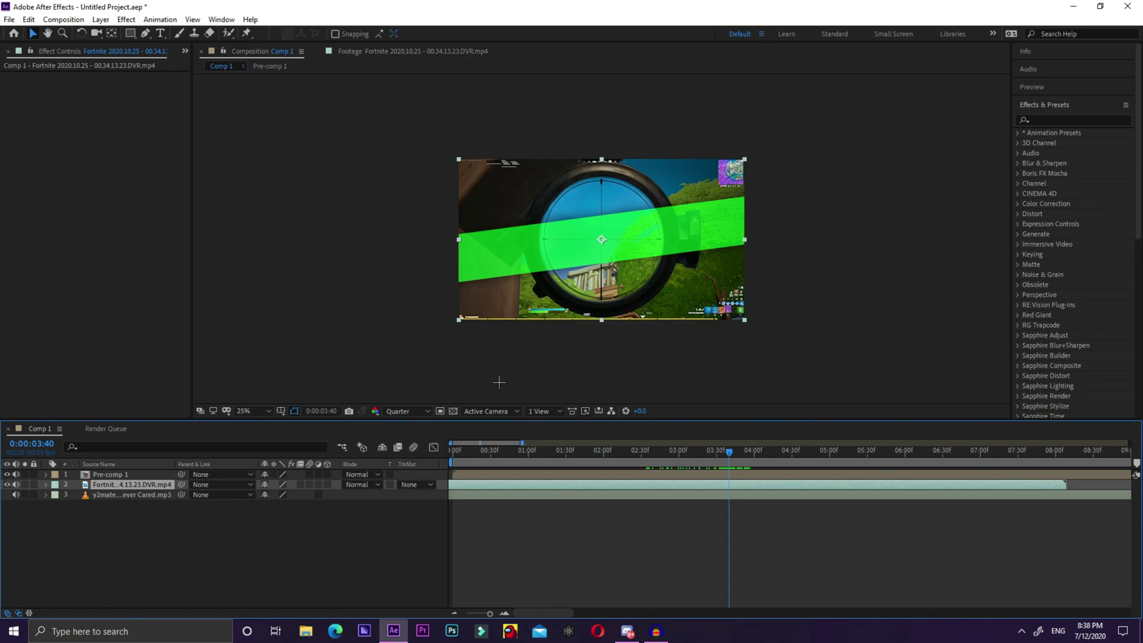
mouse_move(729, 454)
left_mouse_down()
mouse_move(718, 446)
mouse_move(736, 457)
left_mouse_up()
left_click(732, 474)
left_click(737, 484)
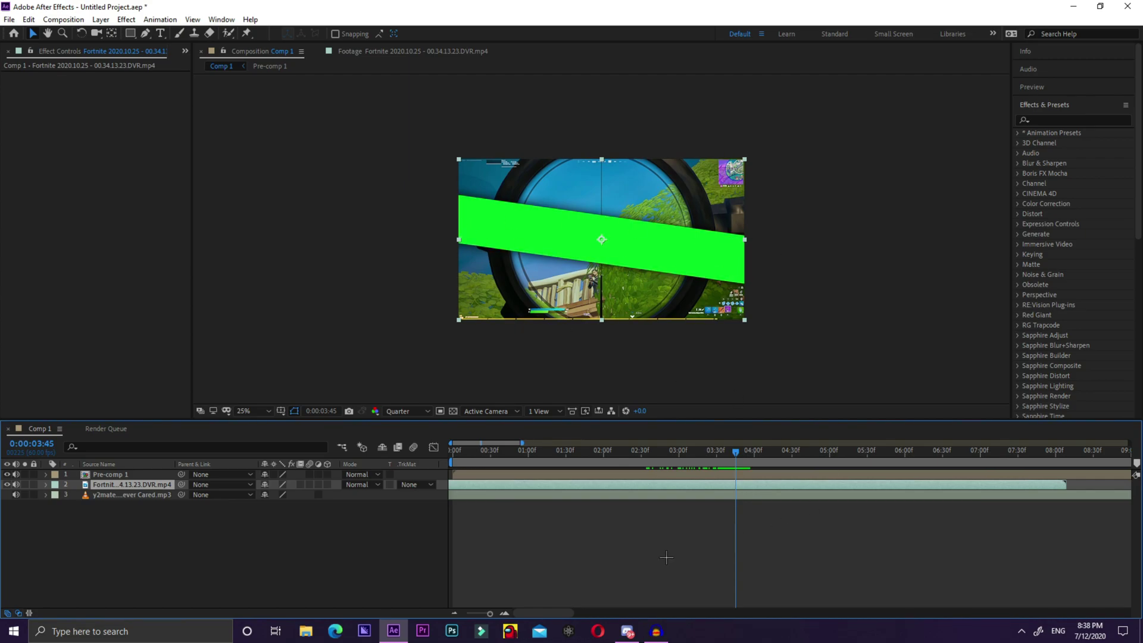
Apply the Keylight (1.2) keying effect to the Pre-comp 1 layer.
left_click(619, 474)
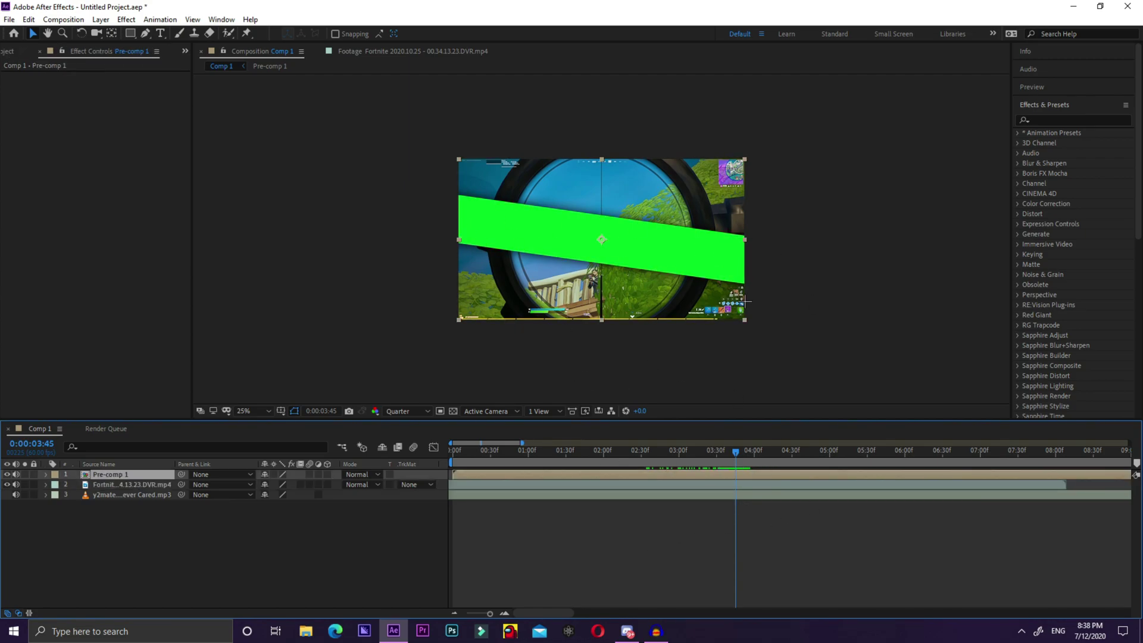
right_click(717, 472)
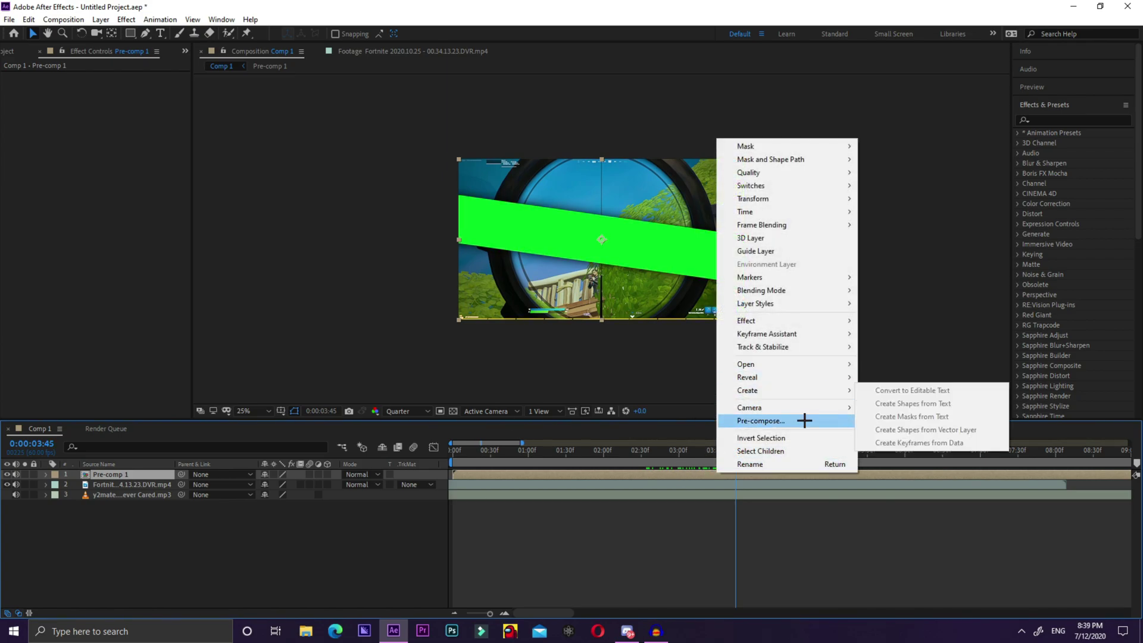
mouse_move(792, 322)
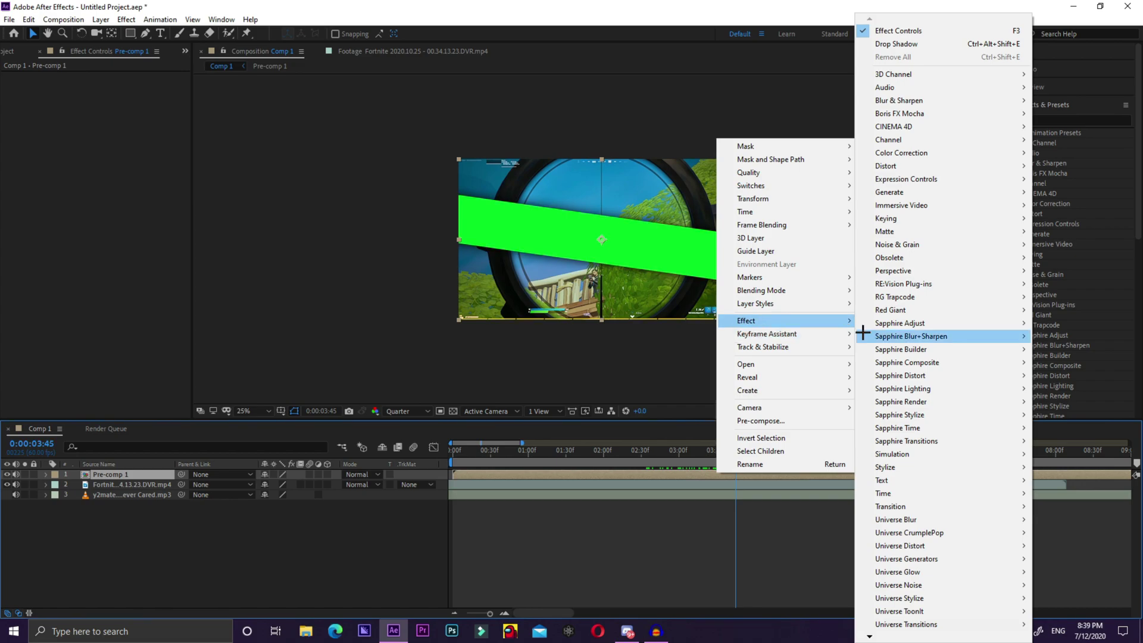
mouse_move(919, 217)
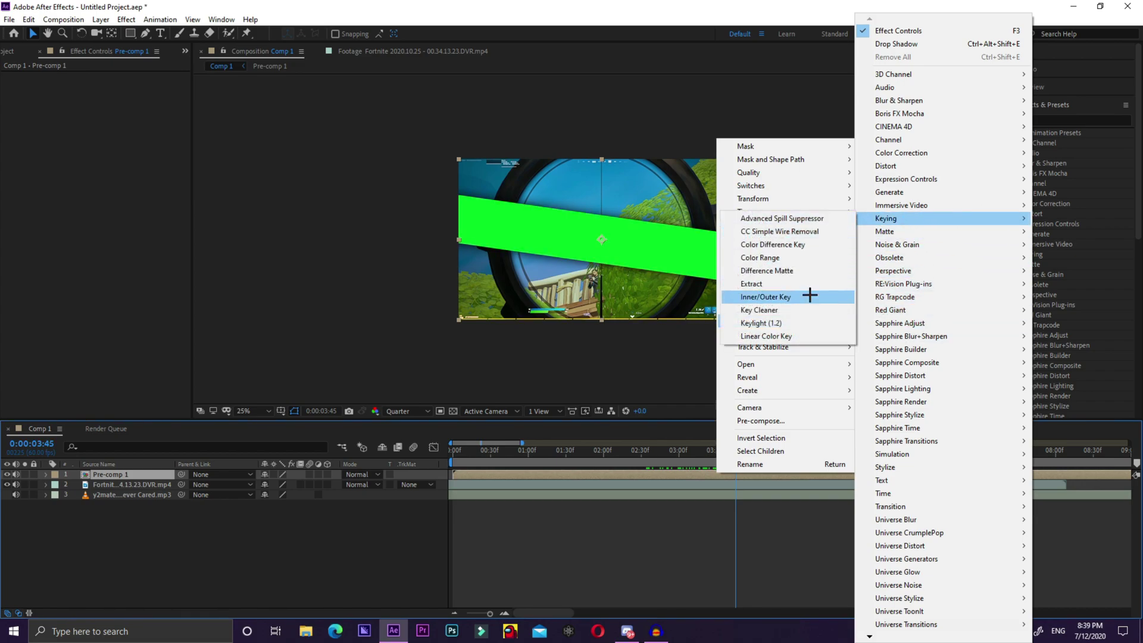
left_click(778, 322)
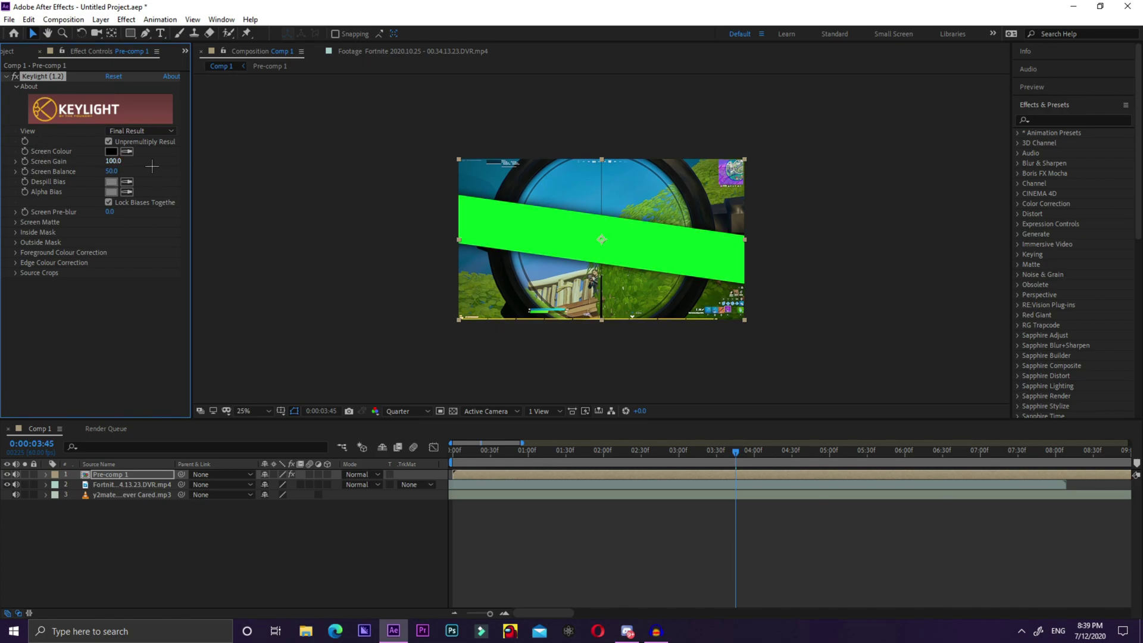
Set Keylight's screen colour to a fully saturated, bright green to key out the bar.
left_click(111, 152)
left_click(161, 36)
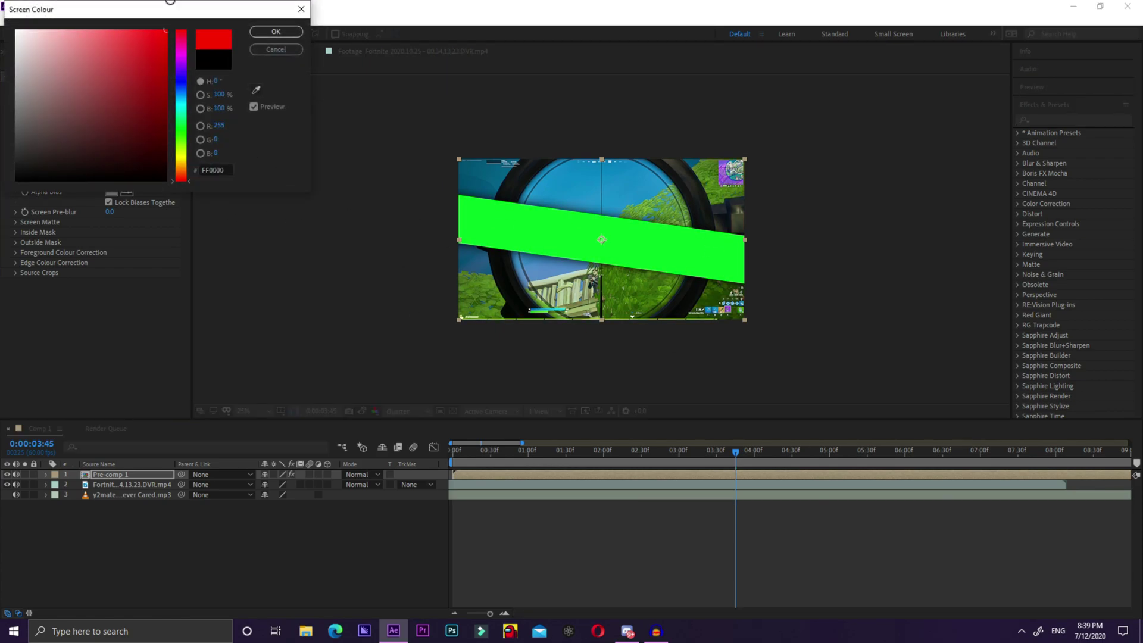
left_click(180, 132)
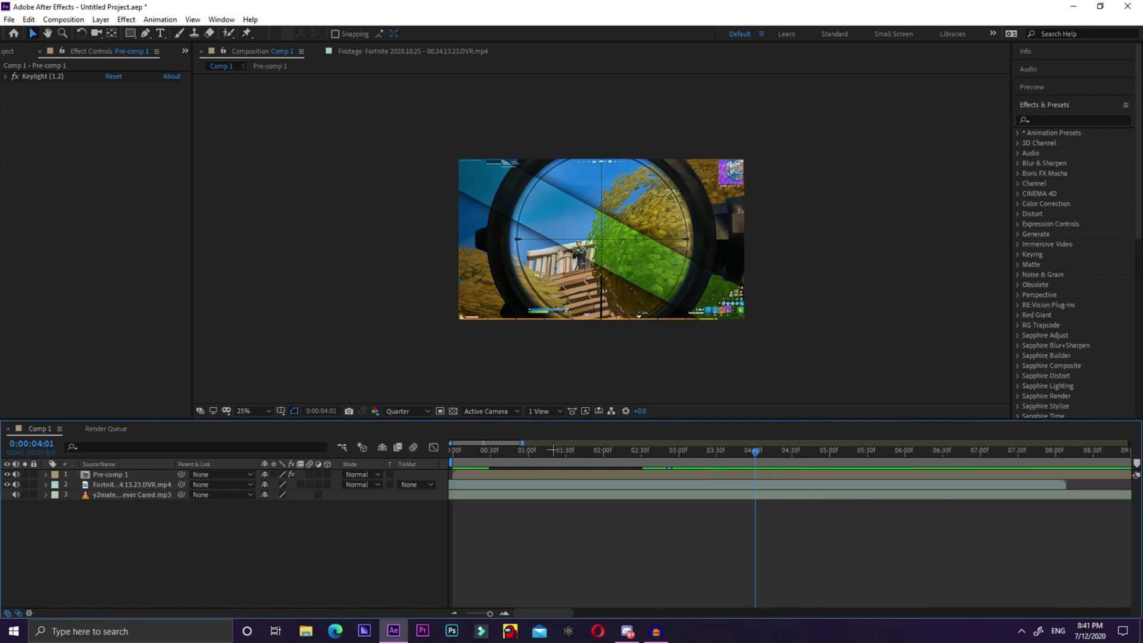
Find the Sapphire S_HueSatBright effect and apply it to the Fortnite footage layer below Pre-comp 1.
left_click(702, 484)
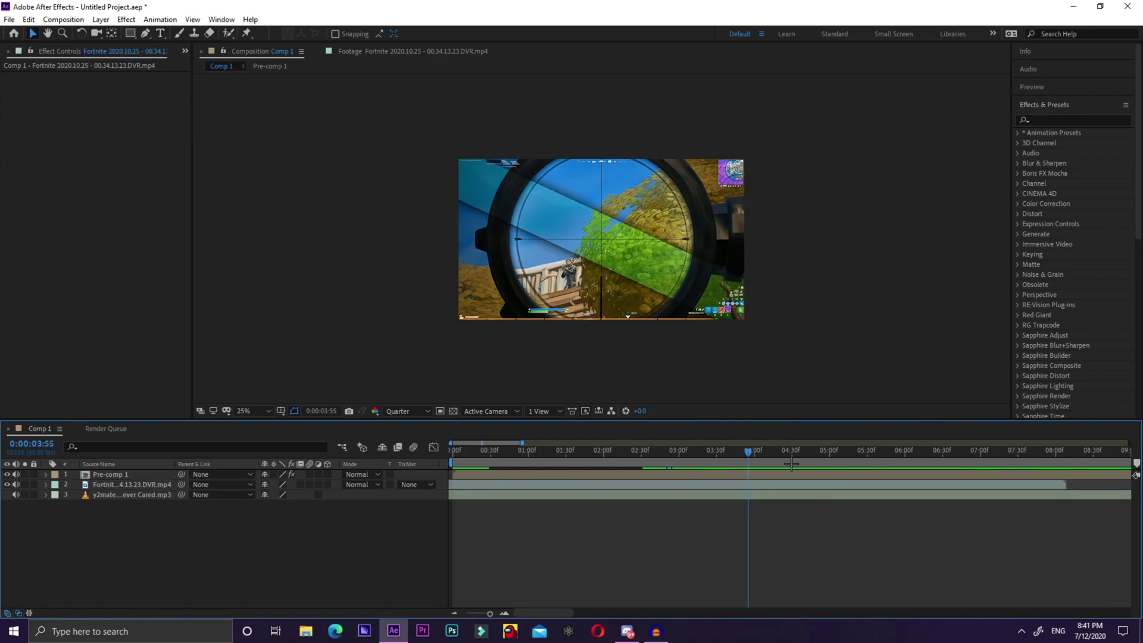
left_click(1095, 119)
type("hue")
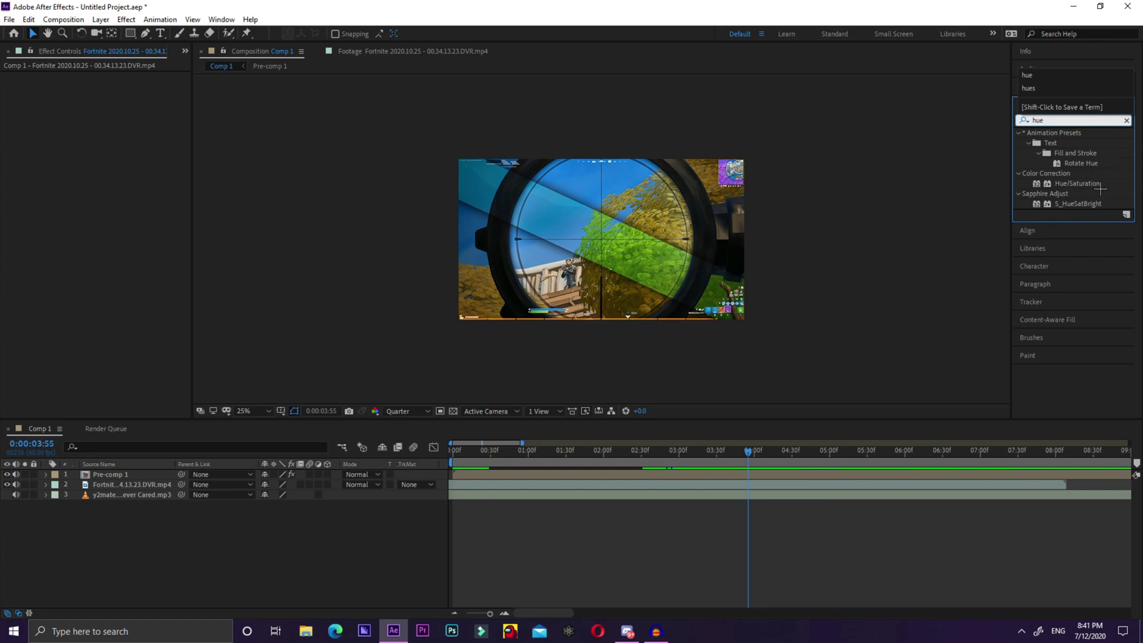
left_click_drag(1078, 204, 736, 486)
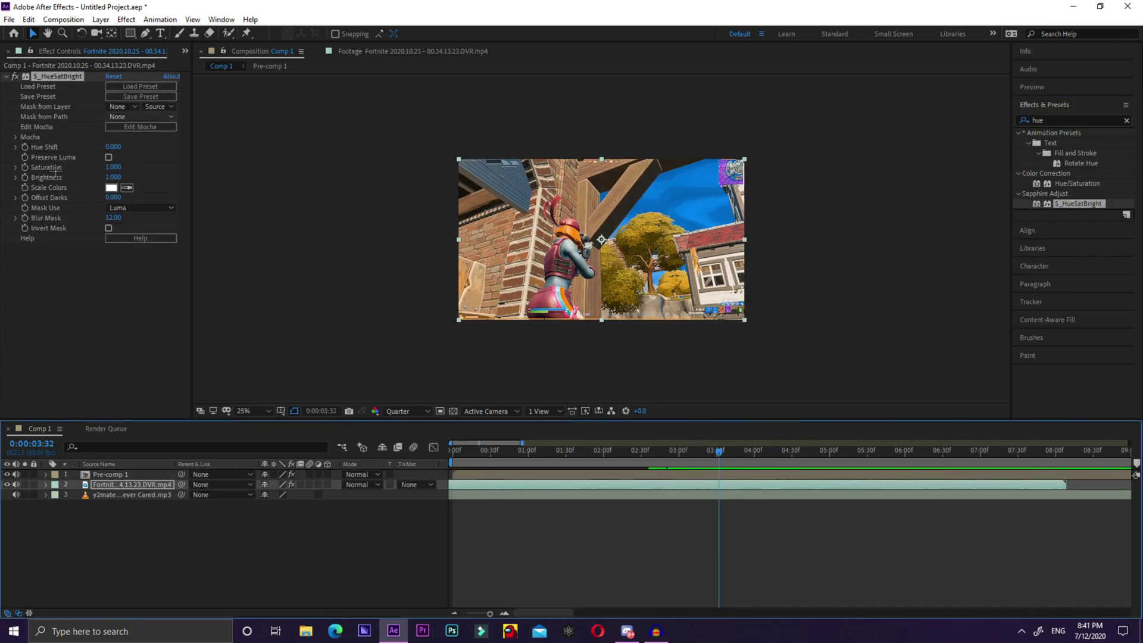
Keyframe the footage's Hue Shift at 0 at 0:00:03:32 and increase it around 0:00:04:30.
left_click(24, 146)
left_click_drag(718, 451, 792, 453)
left_click_drag(112, 147, 309, 141)
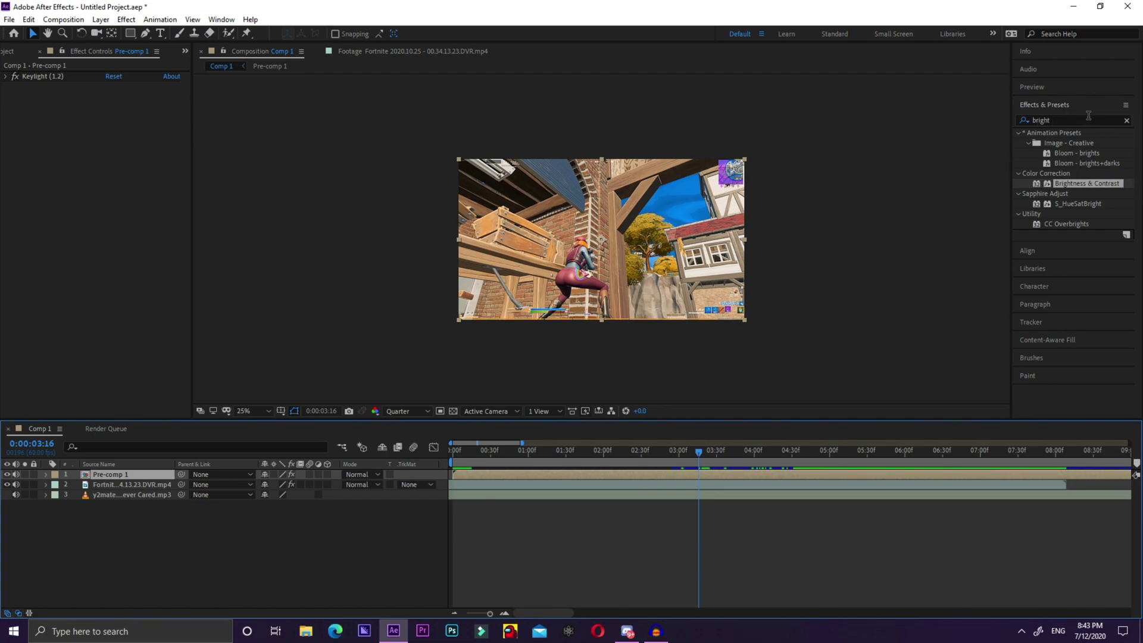
Apply Brightness & Contrast to Pre-comp 1 and keyframe Brightness at 0 at 0:00:03:15 and at a lower value at 0:00:04:22.
left_click(990, 150)
left_click_drag(1077, 180, 732, 476)
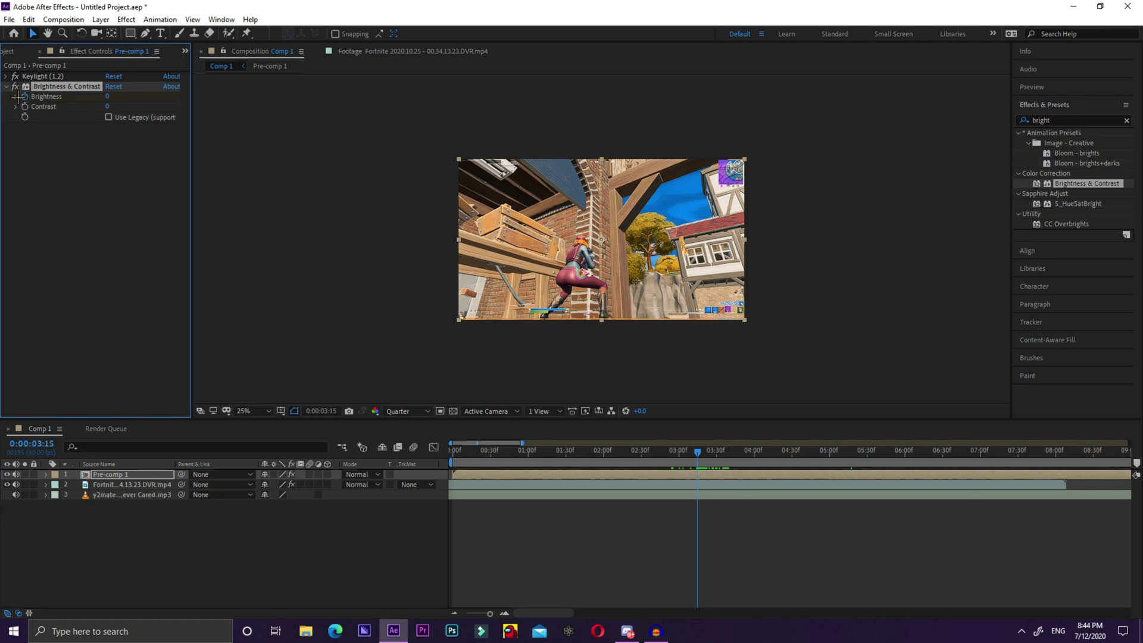
left_click_drag(775, 462, 782, 467)
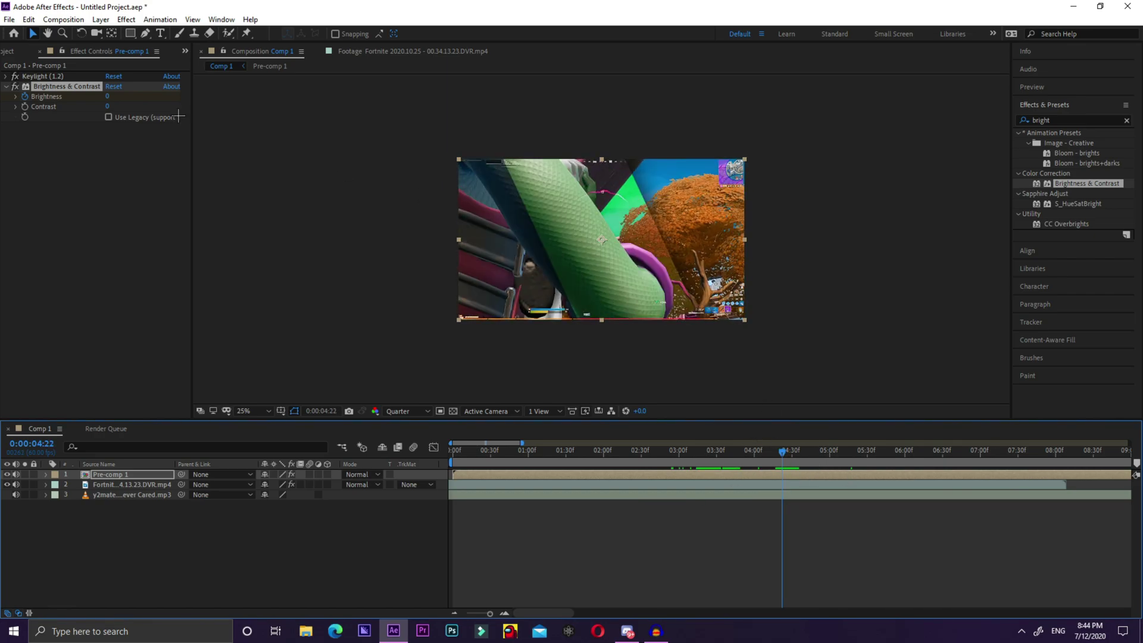
left_click_drag(105, 96, 3, 112)
left_click_drag(781, 453, 789, 454)
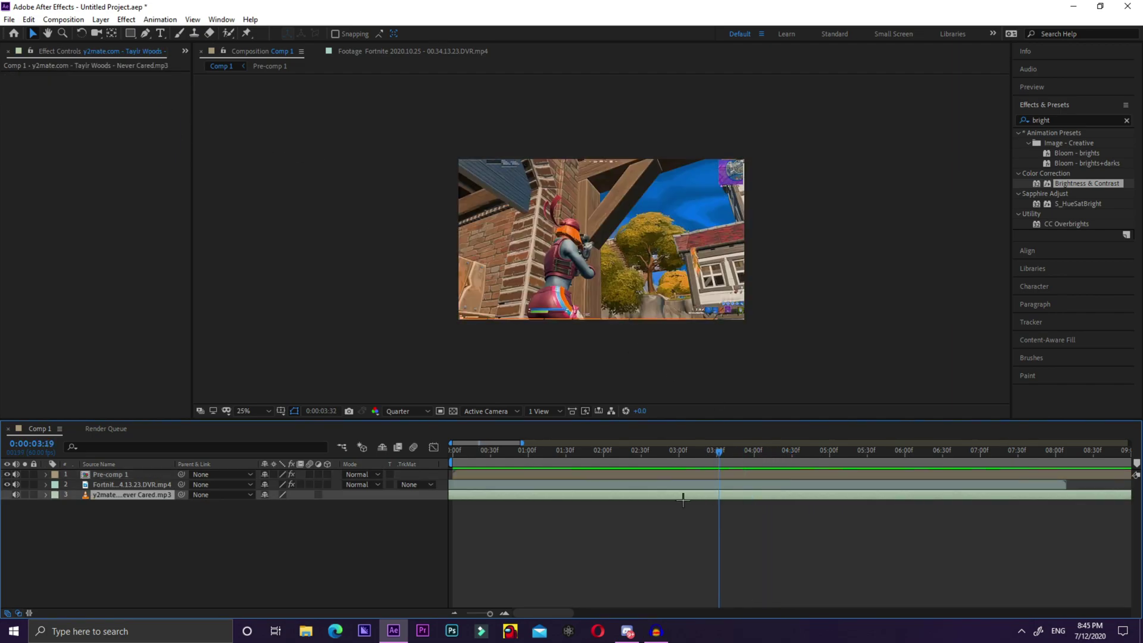
Slide the music layer earlier in Comp 1 and play the composition to check the timing.
left_click_drag(684, 495, 637, 498)
key("space")
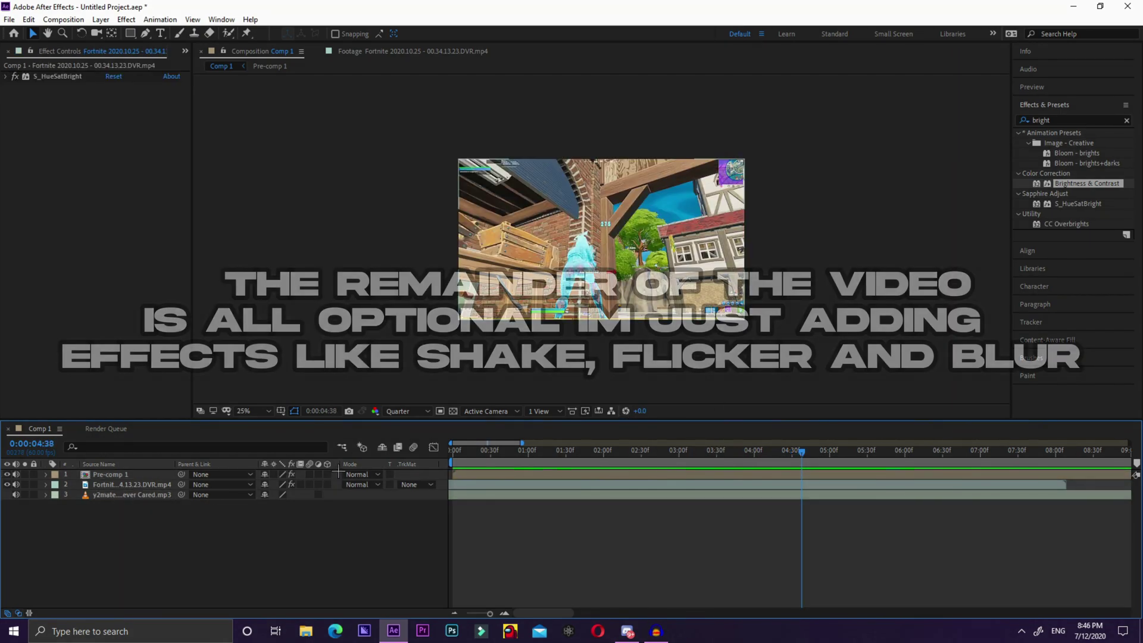
Pre-compose the Pre-comp 1 and Fortnite footage layers together as Pre-comp 2.
left_click(338, 474, "shift")
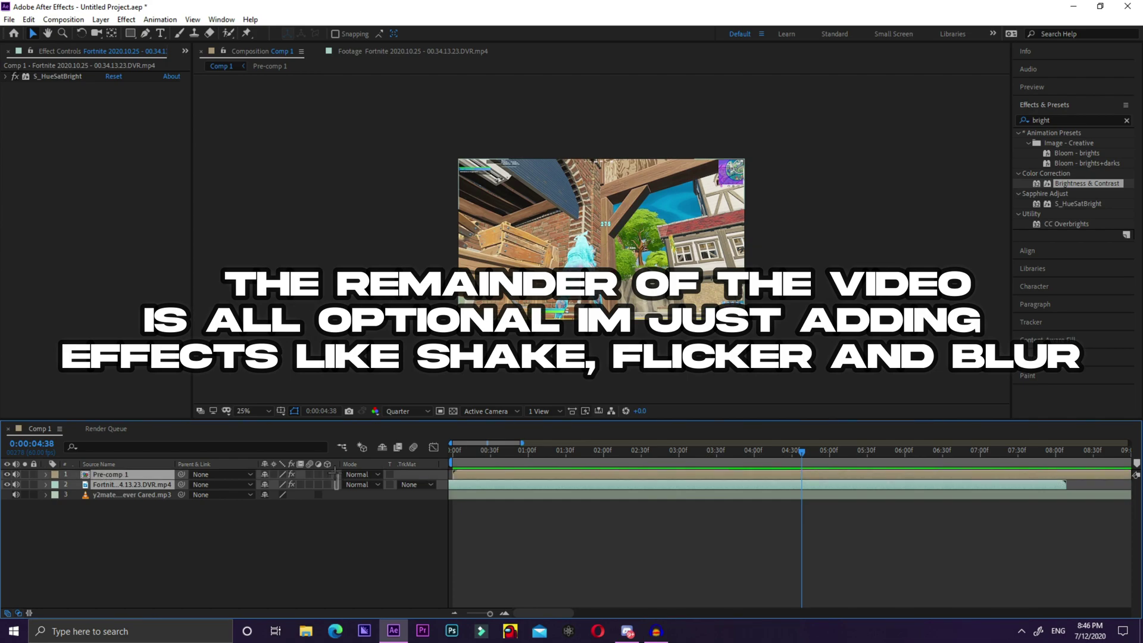
right_click(523, 475)
left_click(567, 419)
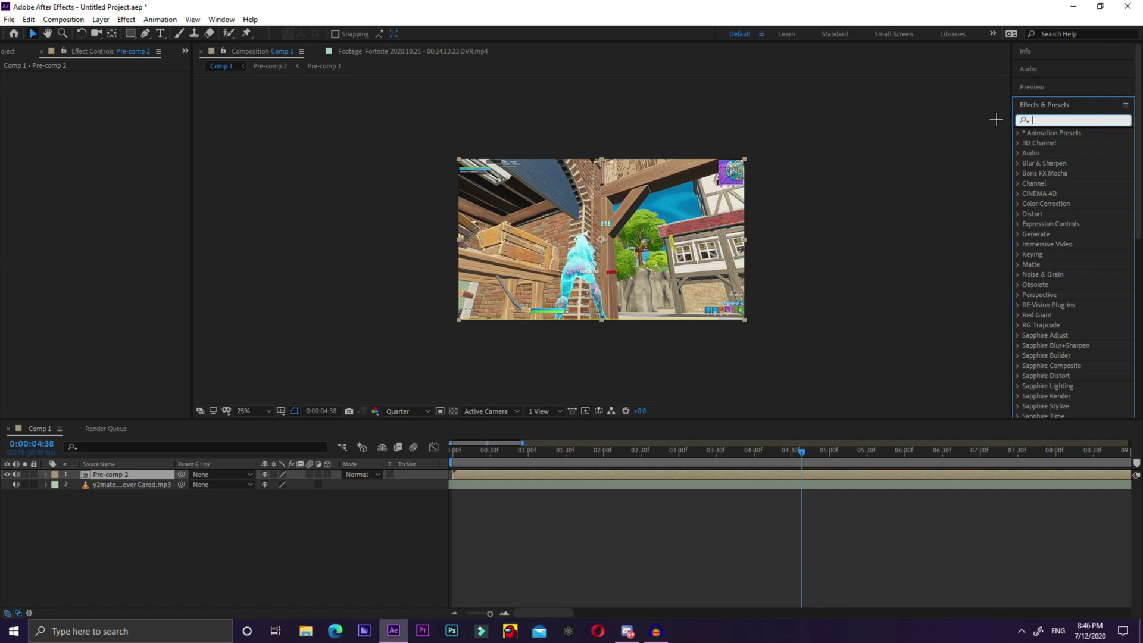
Apply the Timewarp effect to Pre-comp 2 and keyframe its Speed at 100 at 0:00:04:27.
type("timew")
left_click_drag(1059, 163, 727, 477)
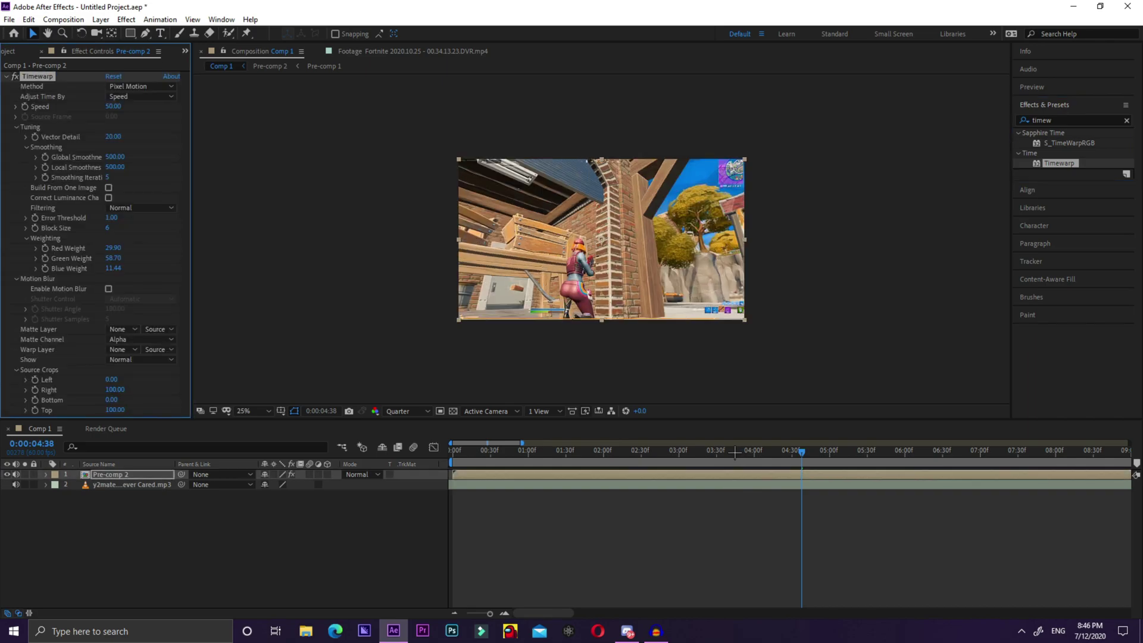
left_click(113, 106)
type("100")
key("Return")
left_click_drag(801, 454, 788, 454)
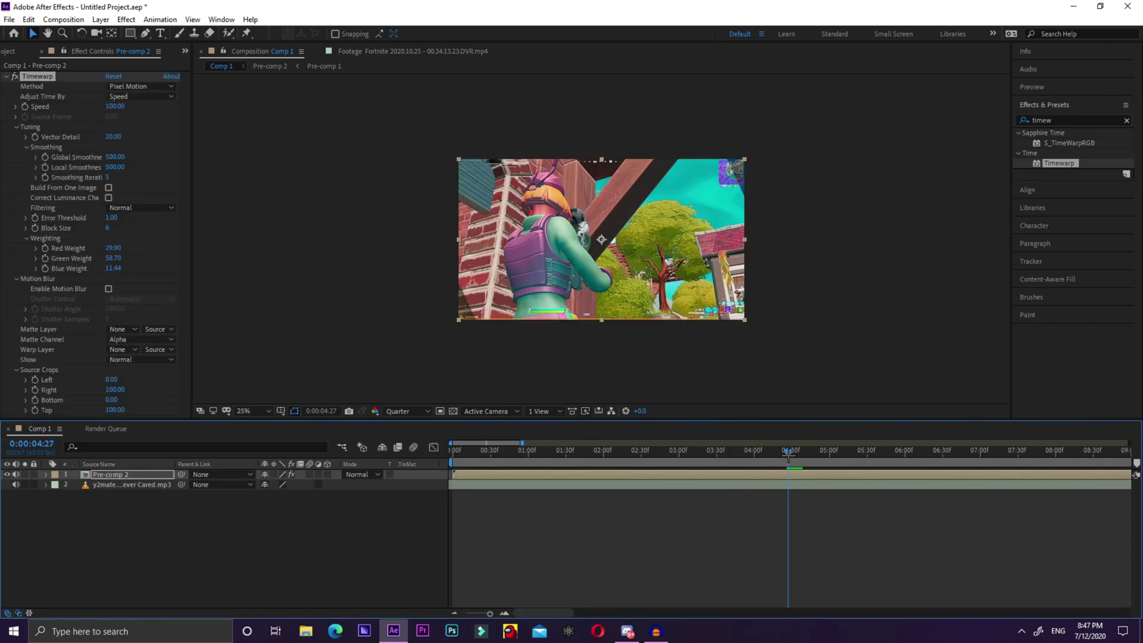
left_click(24, 107)
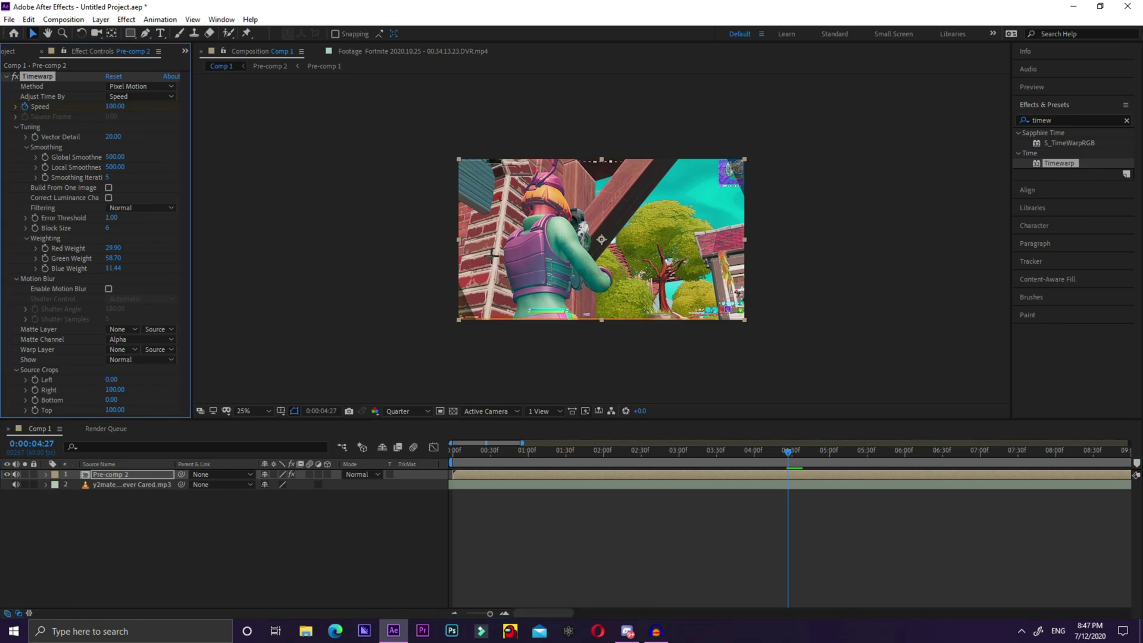
Try a Timewarp Speed of 52 at 0:00:04:28, undo that change, and play the composition from 0:00:02:46.
left_click(1012, 87)
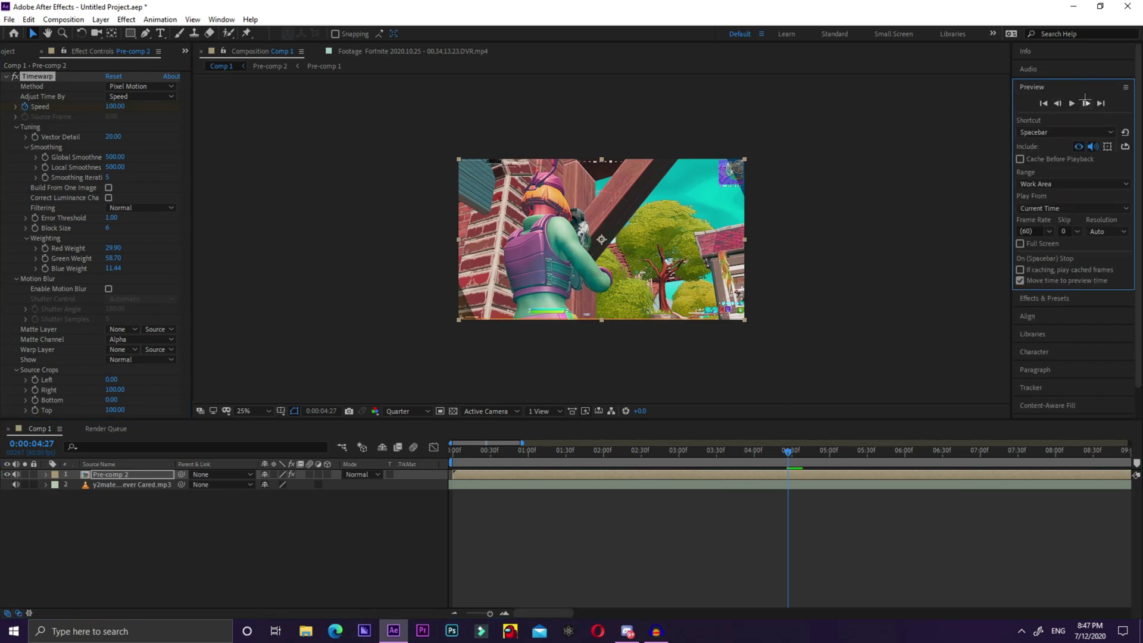
left_click(1086, 103)
left_click_drag(116, 112, 94, 112)
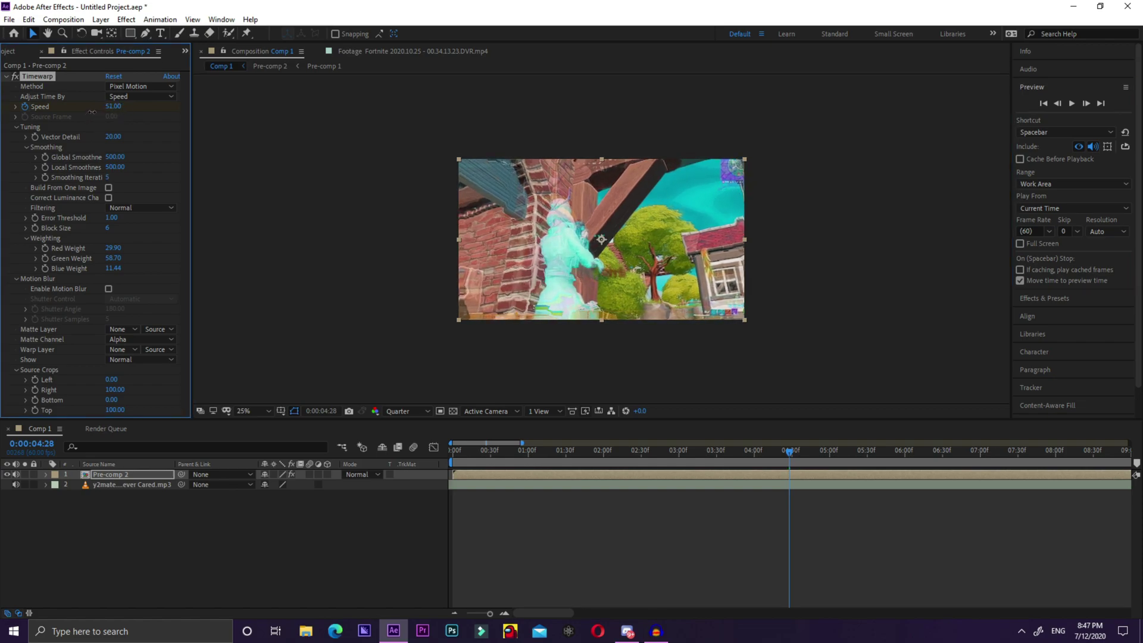
key("ctrl+z")
left_click(661, 450)
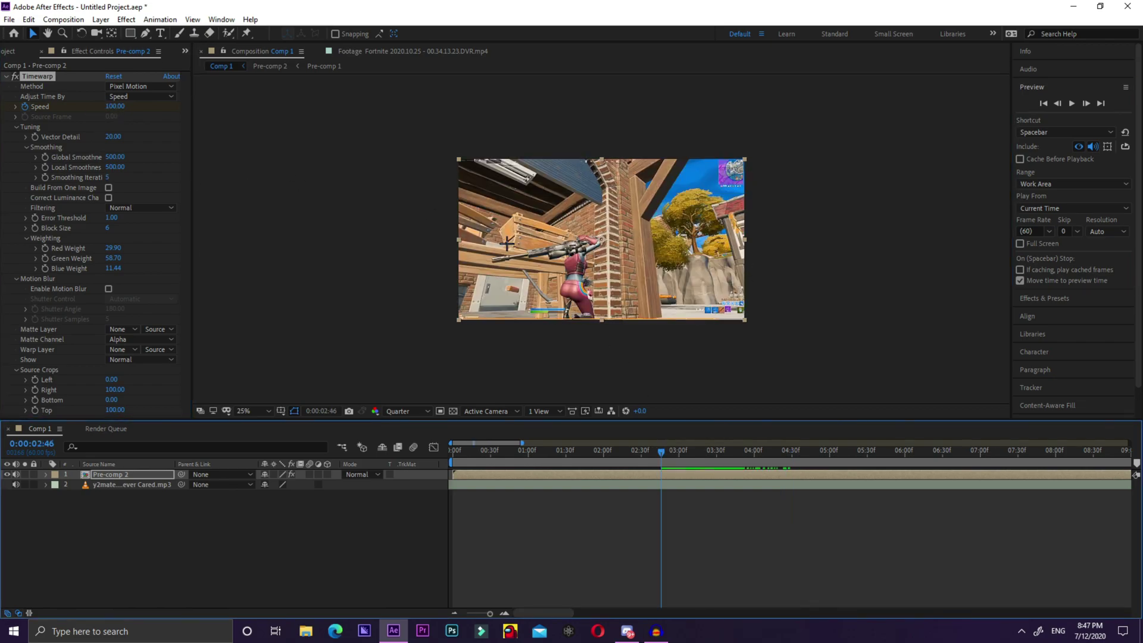
key("space")
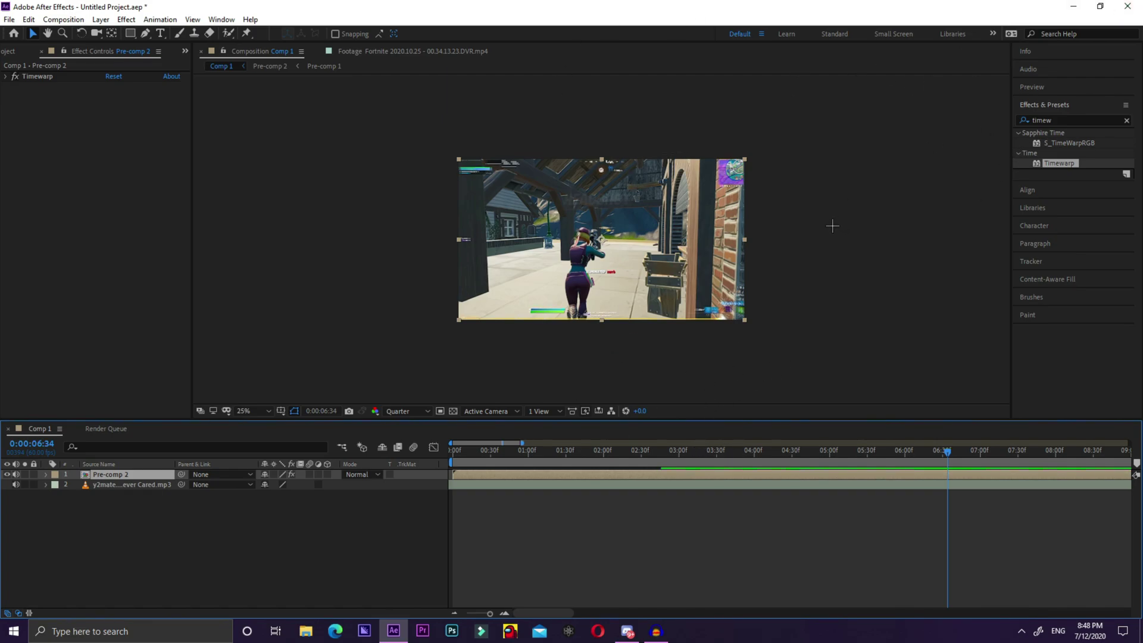
Find the Sapphire S_Shake effect and apply it to the Pre-comp 2 layer.
left_click(1126, 120)
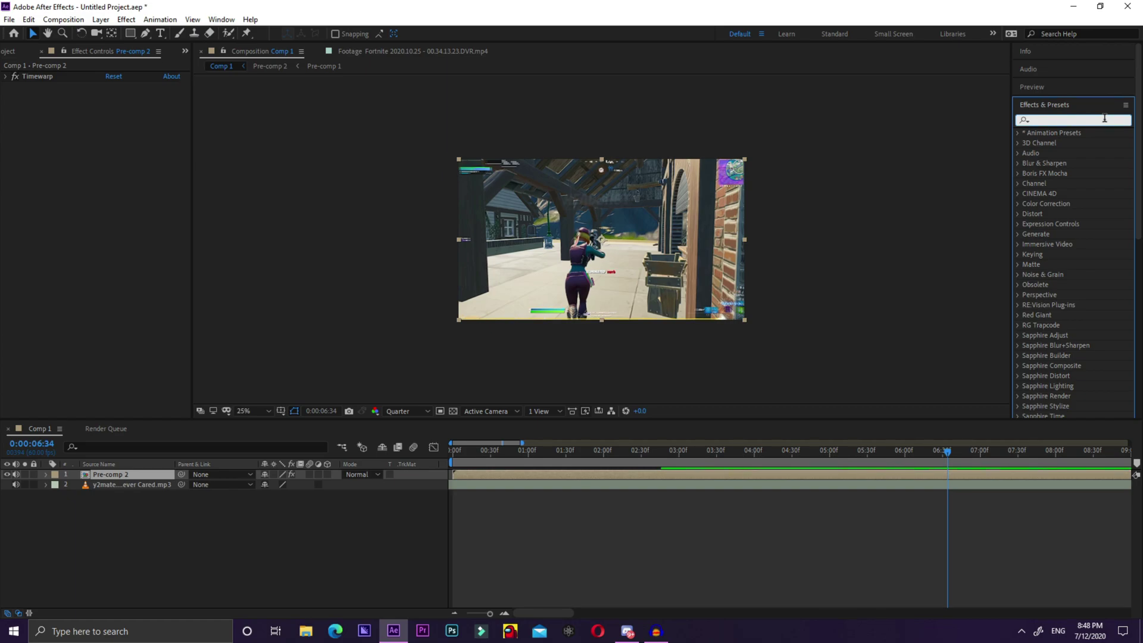
type("shake")
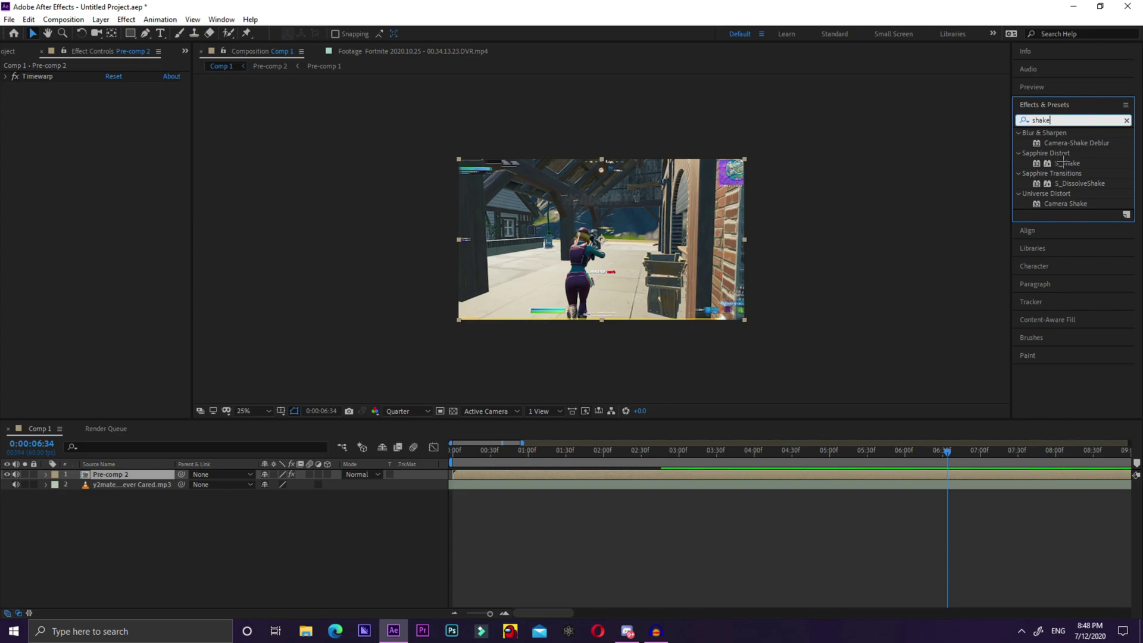
left_click_drag(1062, 163, 780, 475)
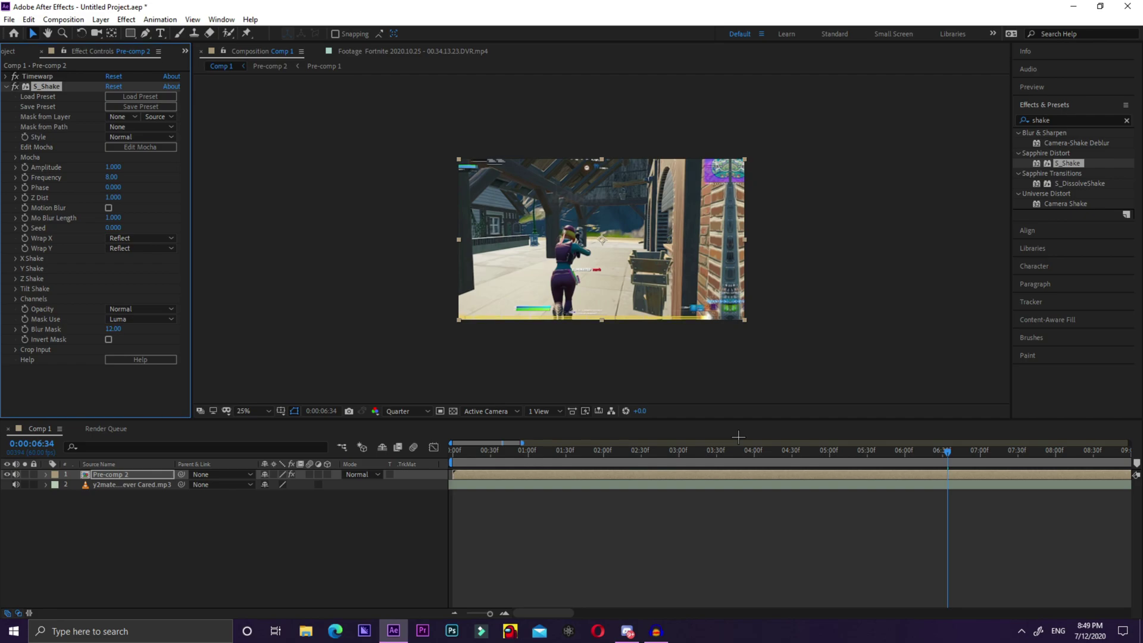
Load a shake preset from the Sapphire preset browser into S_Shake on Pre-comp 2.
left_click(788, 451)
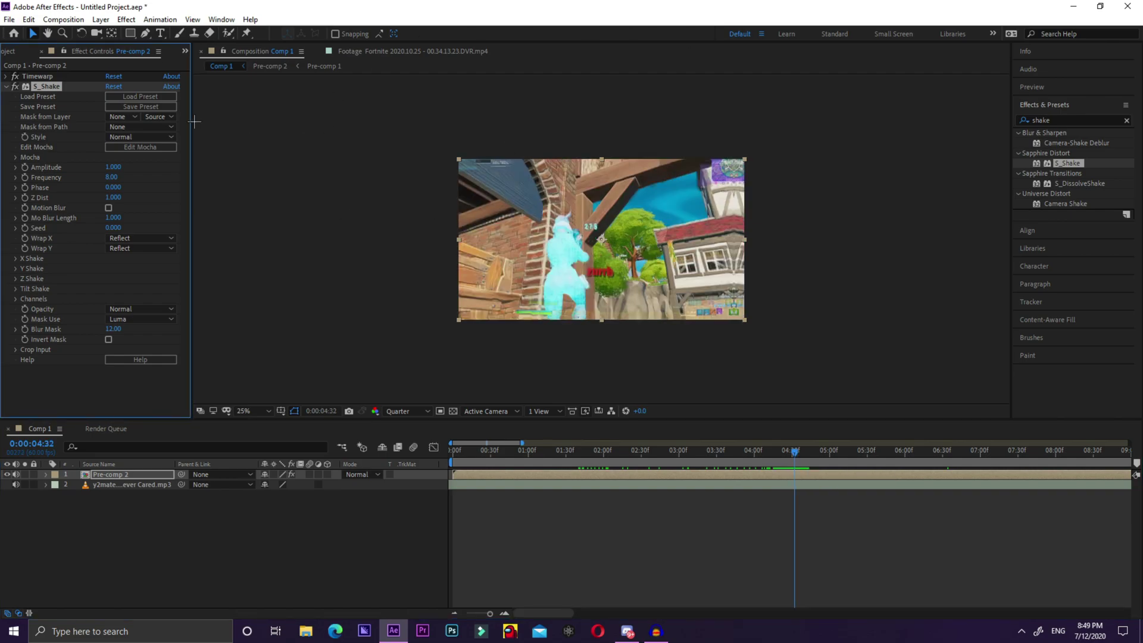
left_click(140, 96)
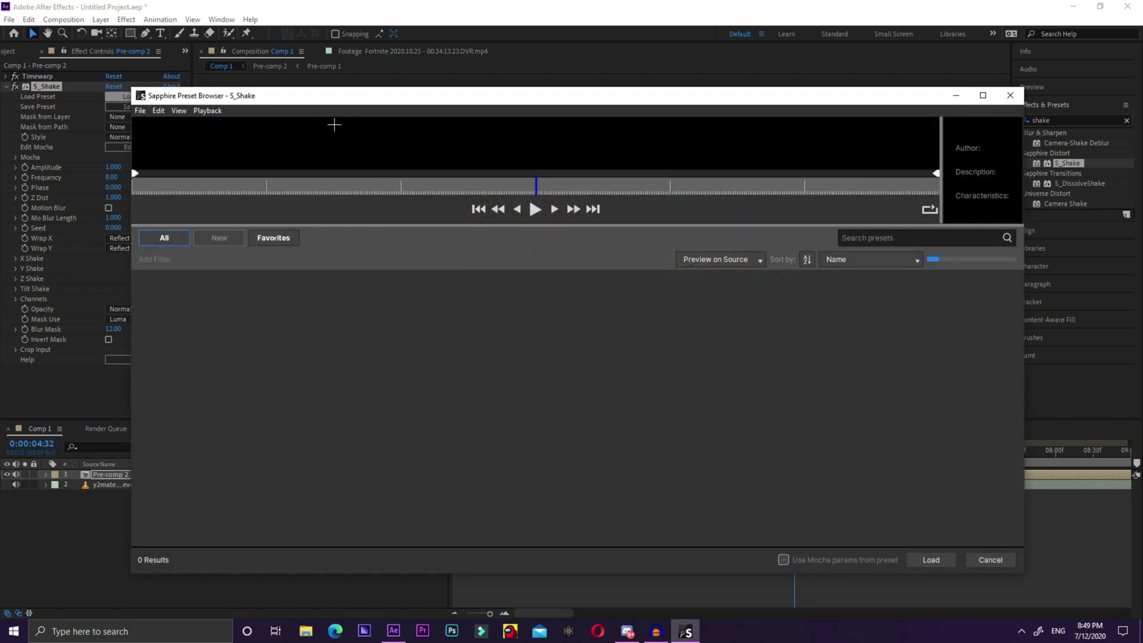
double_click(820, 314)
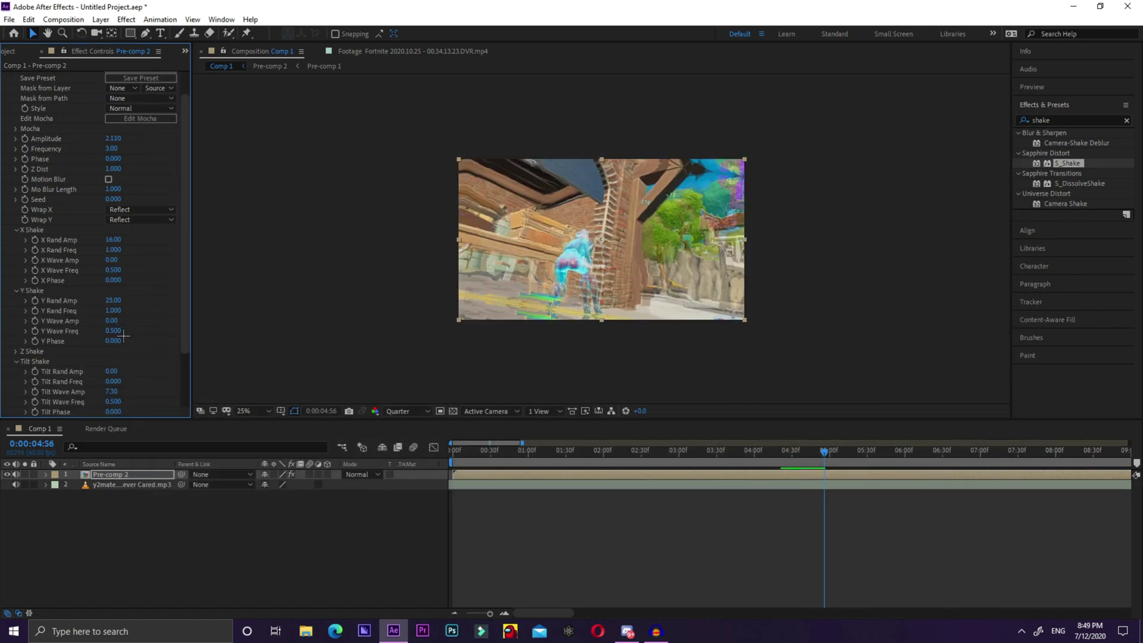
Keyframe S_Shake's Amplitude at 0 at 0:00:04:24, raise it at 0:00:04:26, and lower it again around the 7-second mark.
scroll(151, 312, "up", 2)
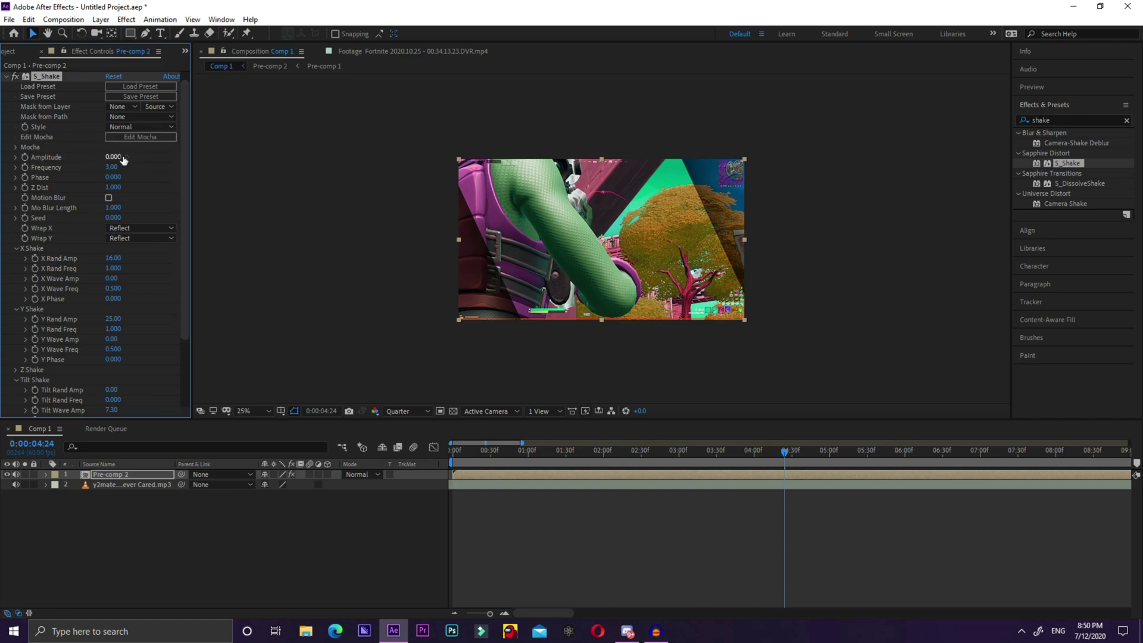
left_click(1031, 86)
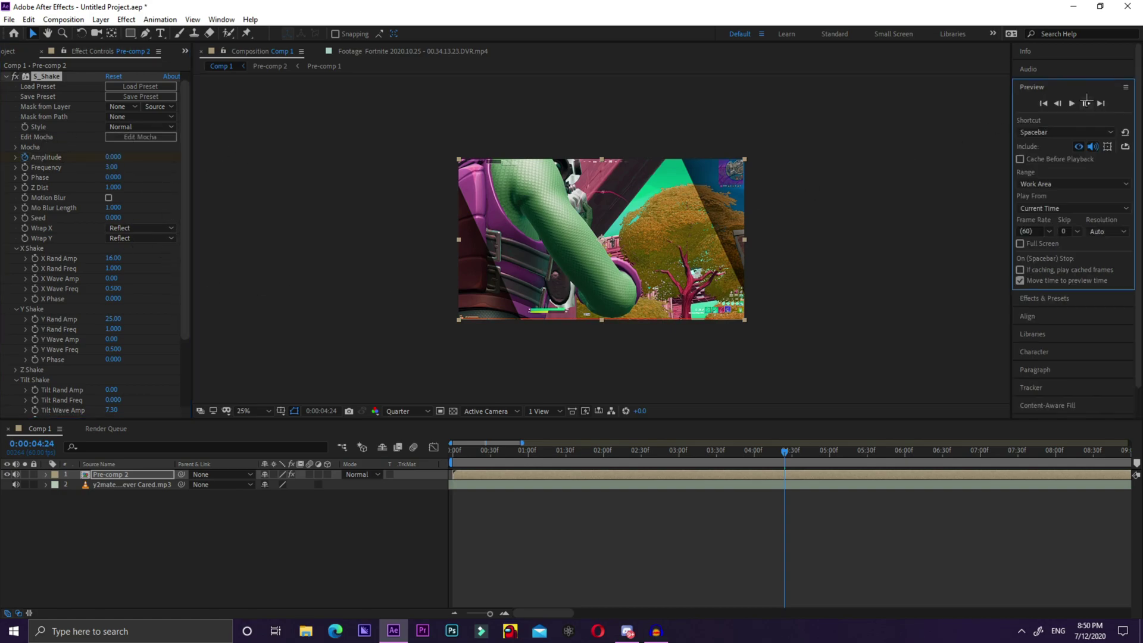
left_click(1085, 103)
left_click(1086, 103)
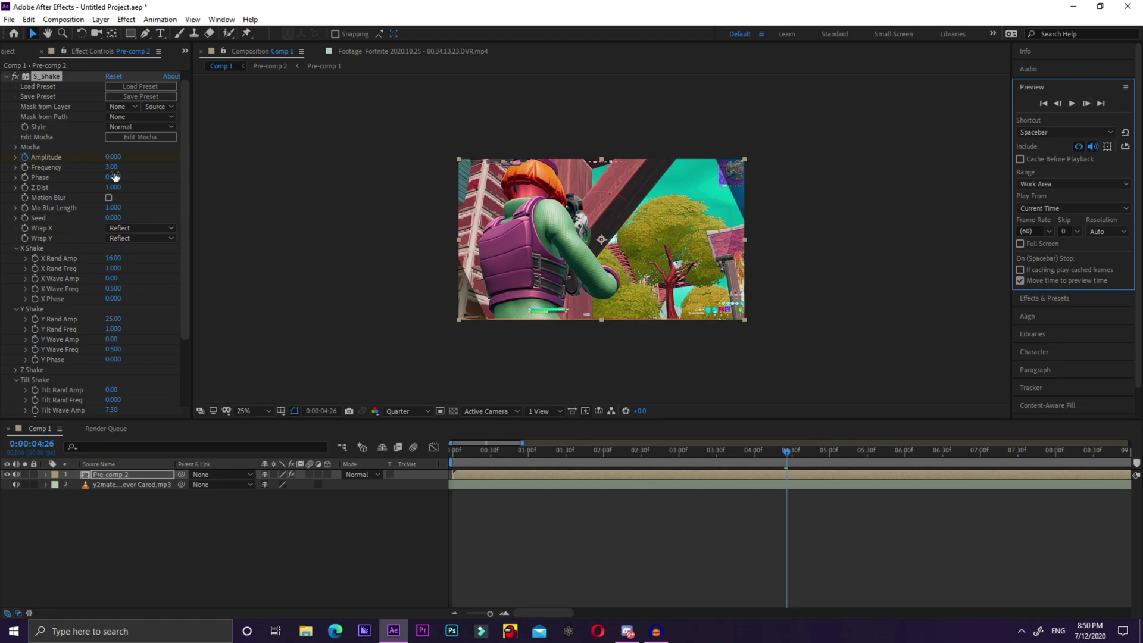
left_click_drag(122, 156, 219, 156)
mouse_move(970, 452)
left_mouse_down()
mouse_move(945, 452)
mouse_move(989, 452)
left_mouse_up()
left_click_drag(114, 157, 37, 229)
left_click(774, 452)
mouse_move(773, 454)
left_mouse_down()
mouse_move(783, 453)
mouse_move(757, 454)
mouse_move(782, 454)
left_mouse_up()
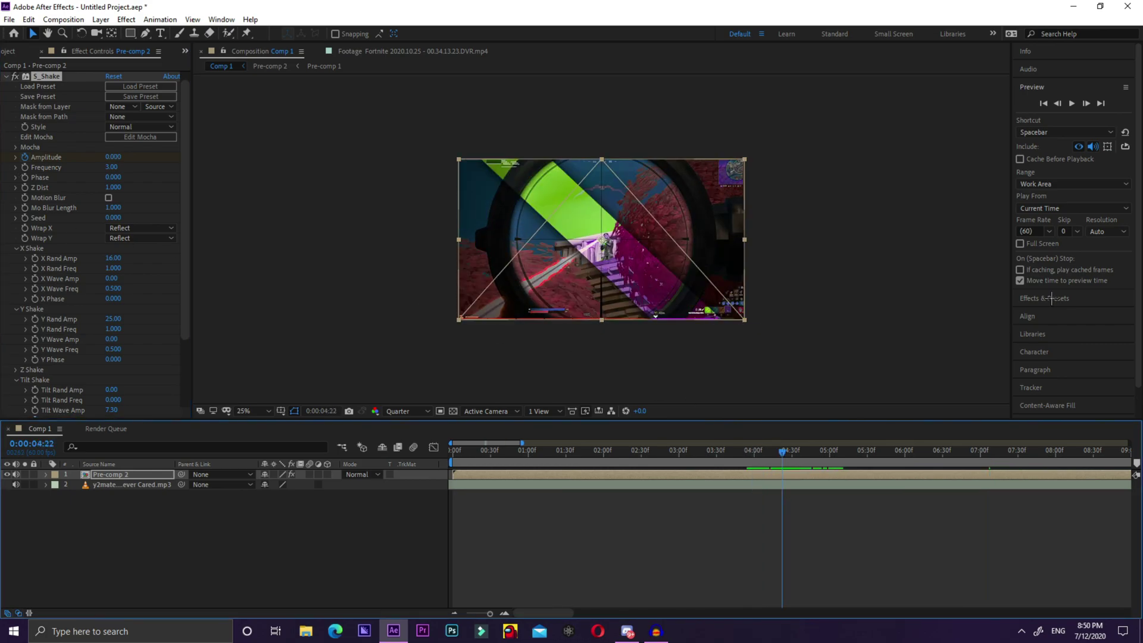
Find the Sapphire S_BlurMoCurves effect and apply it to the Pre-comp 2 layer.
left_click(1052, 299)
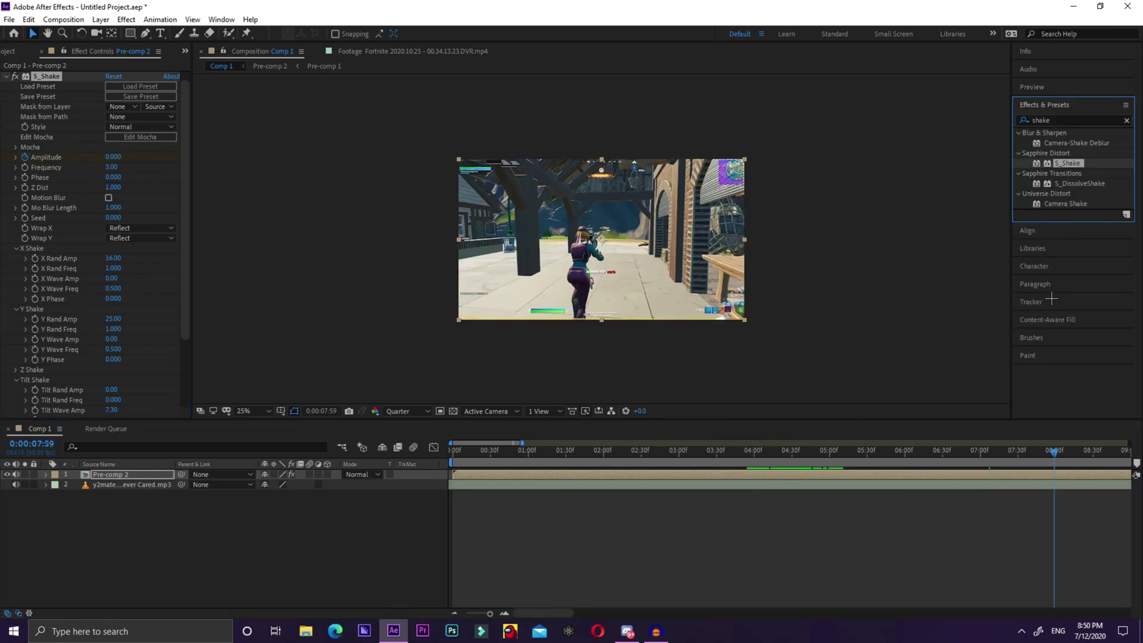
left_click(1127, 120)
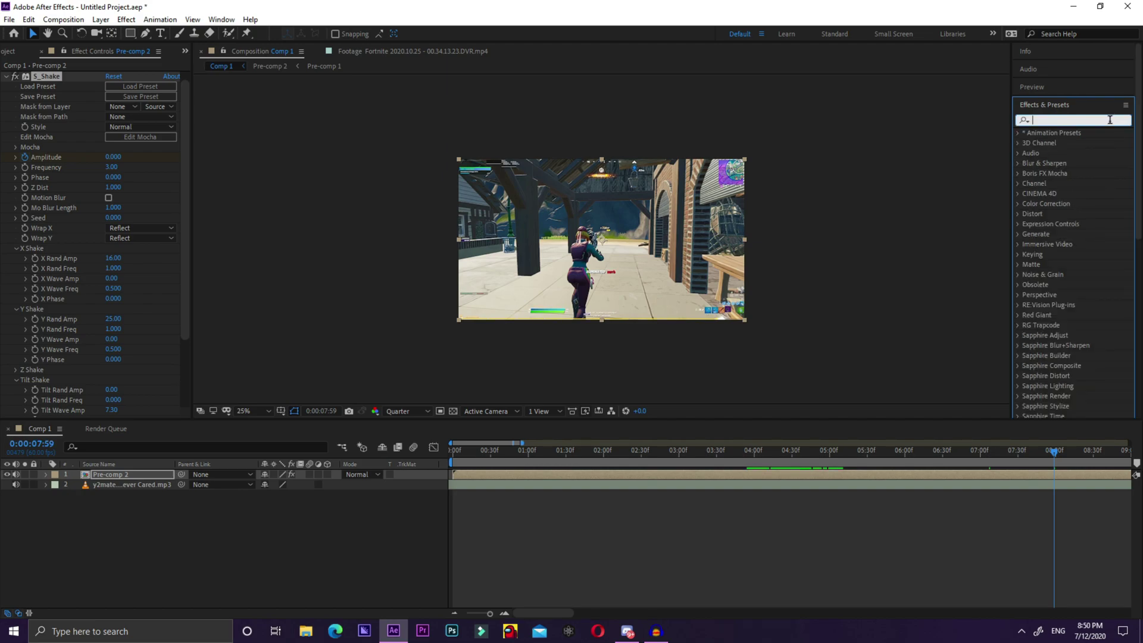
type("blurmop")
key("BackSpace")
left_click_drag(1092, 142, 834, 474)
Keyframe S_BlurMoCurves' Shift Y at 0 at 0:00:04:25 and at 200 at 0:00:04:28.
left_click_drag(737, 450, 786, 450)
left_click(26, 250)
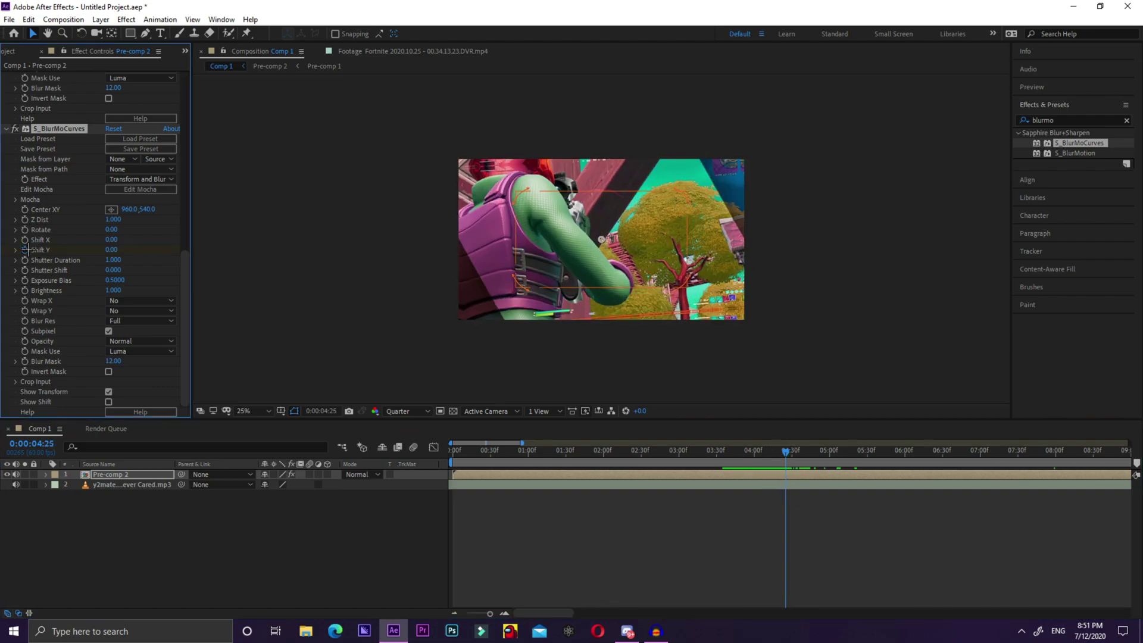
left_click(1031, 87)
left_click(1086, 103)
left_click(1086, 103)
left_click(1086, 103)
left_click_drag(114, 250, 127, 250)
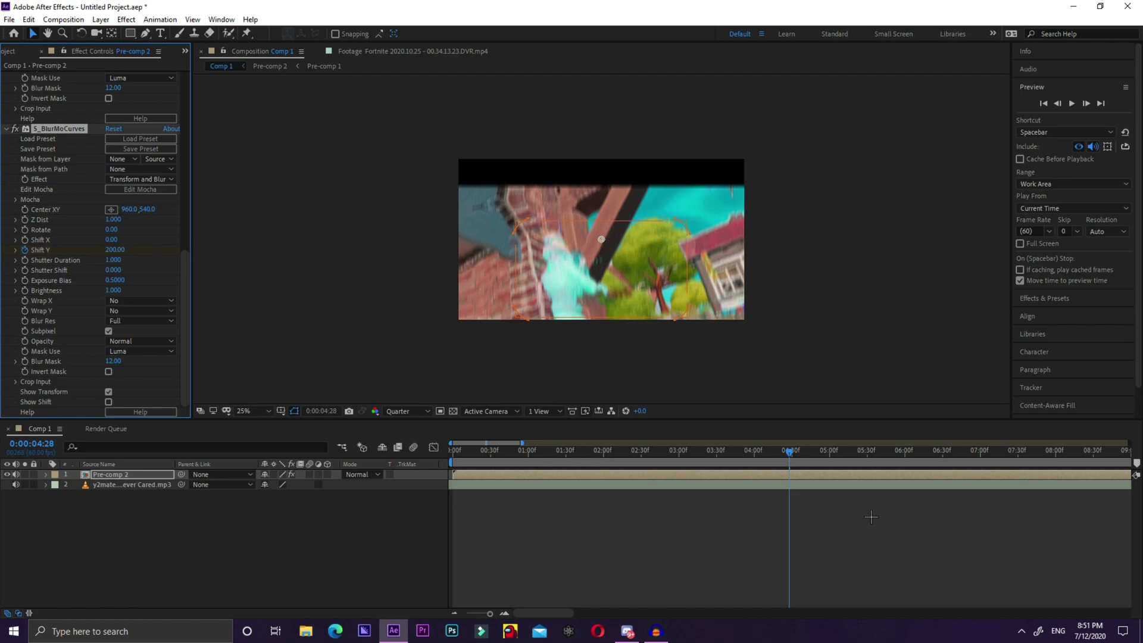
Keyframe S_BlurMoCurves' Shift Y at -170 at 0:00:04:31 and at 100 at 0:00:04:34.
left_click(1087, 103)
left_click(1087, 103)
left_click(1087, 103)
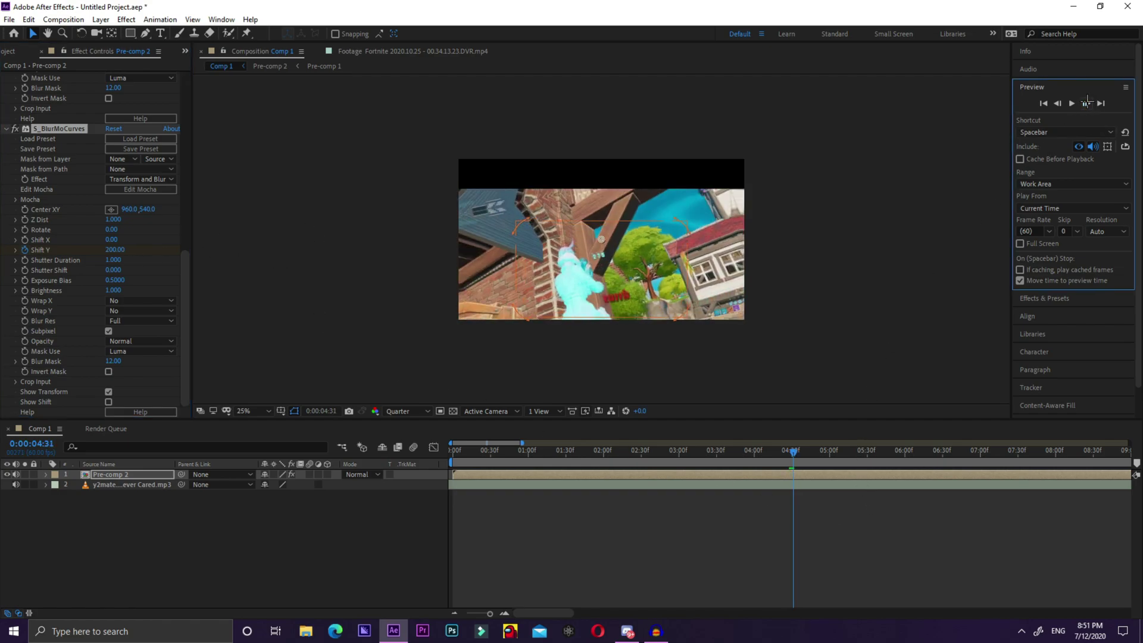
left_click_drag(115, 250, 89, 256)
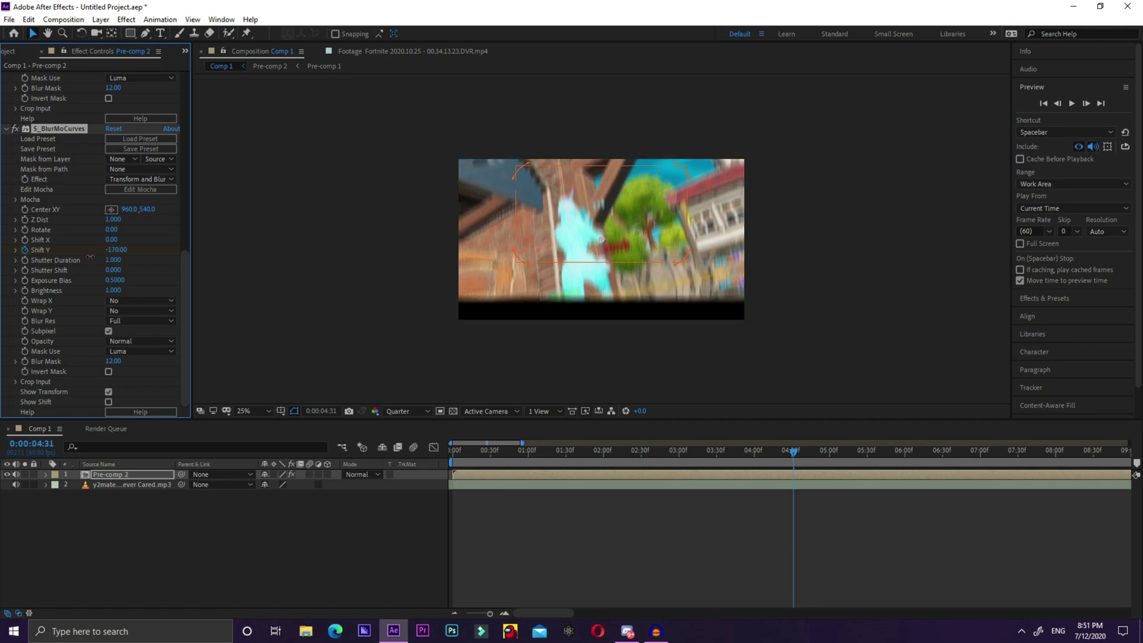
left_click(1087, 103)
left_click(1087, 103)
left_click(1087, 103)
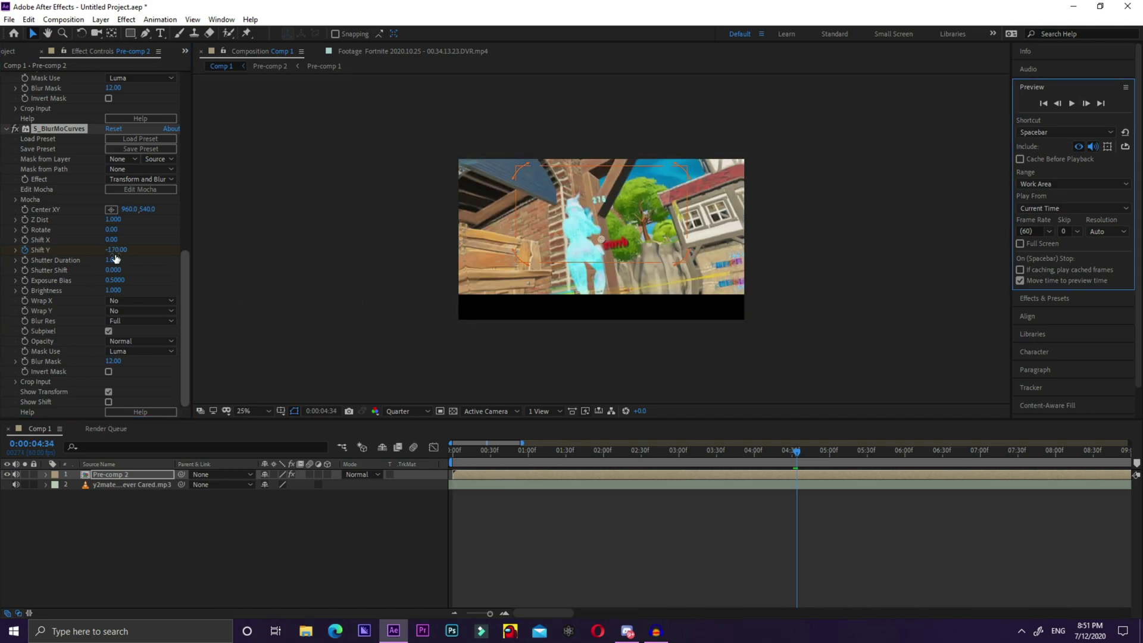
left_click_drag(115, 252, 131, 251)
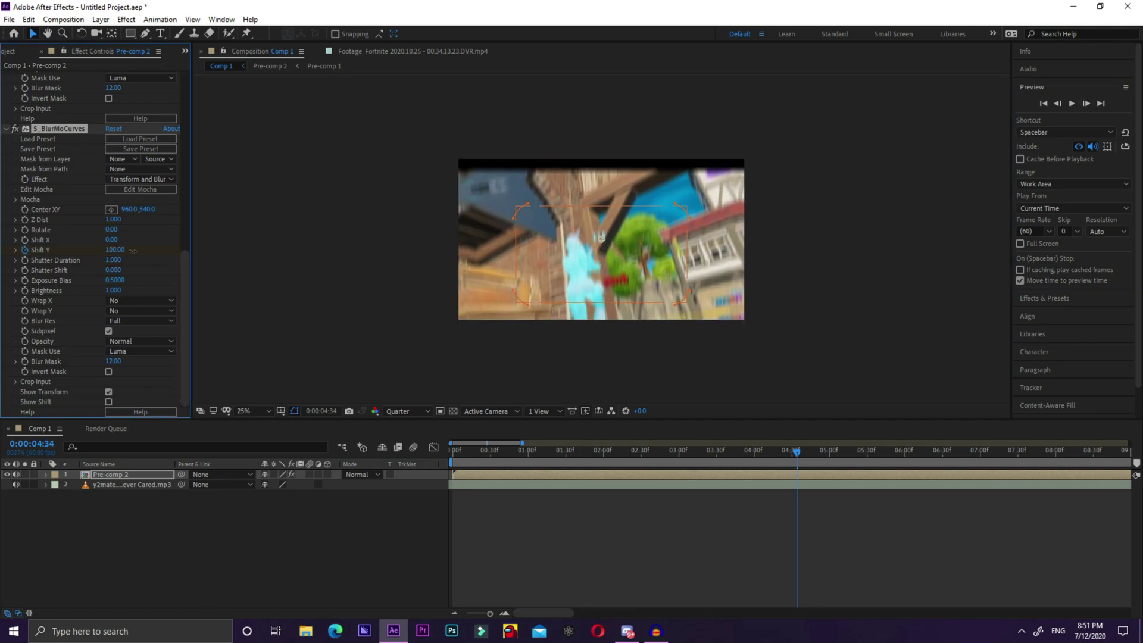
Lower S_BlurMoCurves' Shift Y at 0:00:04:37 and keyframe it at 30 at 0:00:04:41.
left_click(1086, 103)
left_click(1085, 103)
left_click(1086, 103)
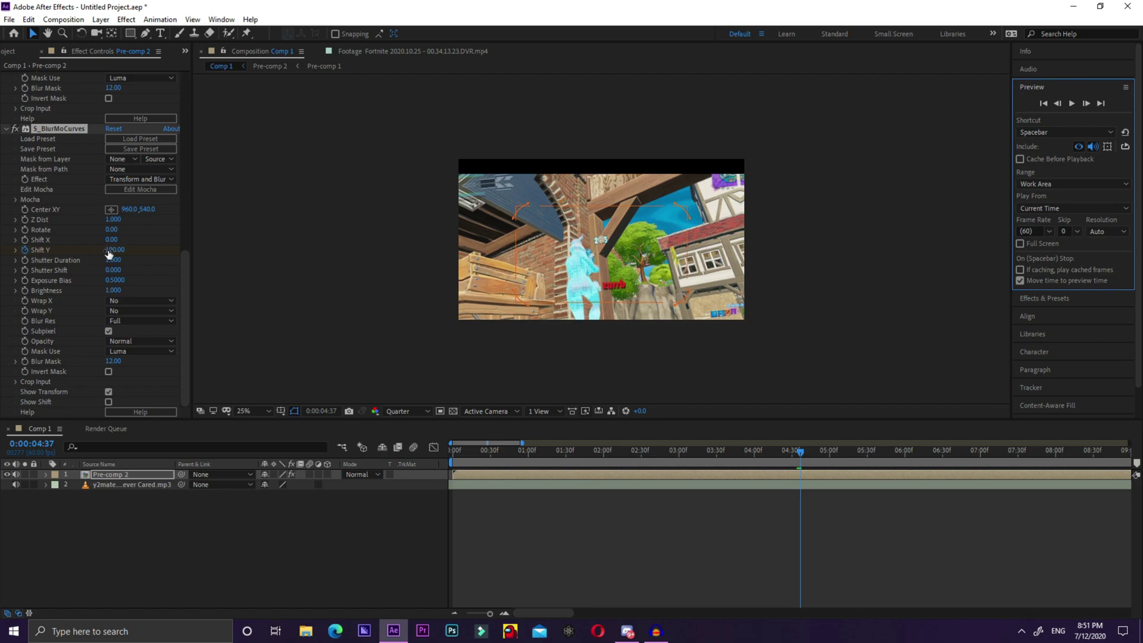
left_click_drag(109, 255, 99, 254)
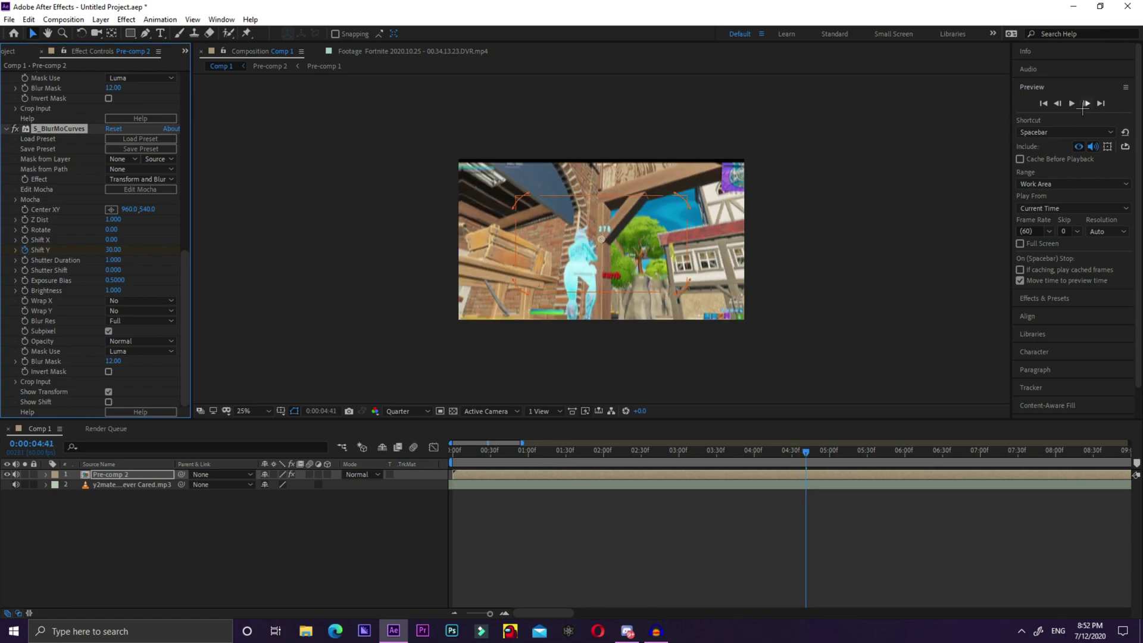
Keyframe S_BlurMoCurves' Shift Y at -10 at 0:00:04:45 and at 0 at 0:00:04:48.
left_click(1084, 102)
left_click(1084, 102)
left_click(1084, 102)
left_click(1084, 102)
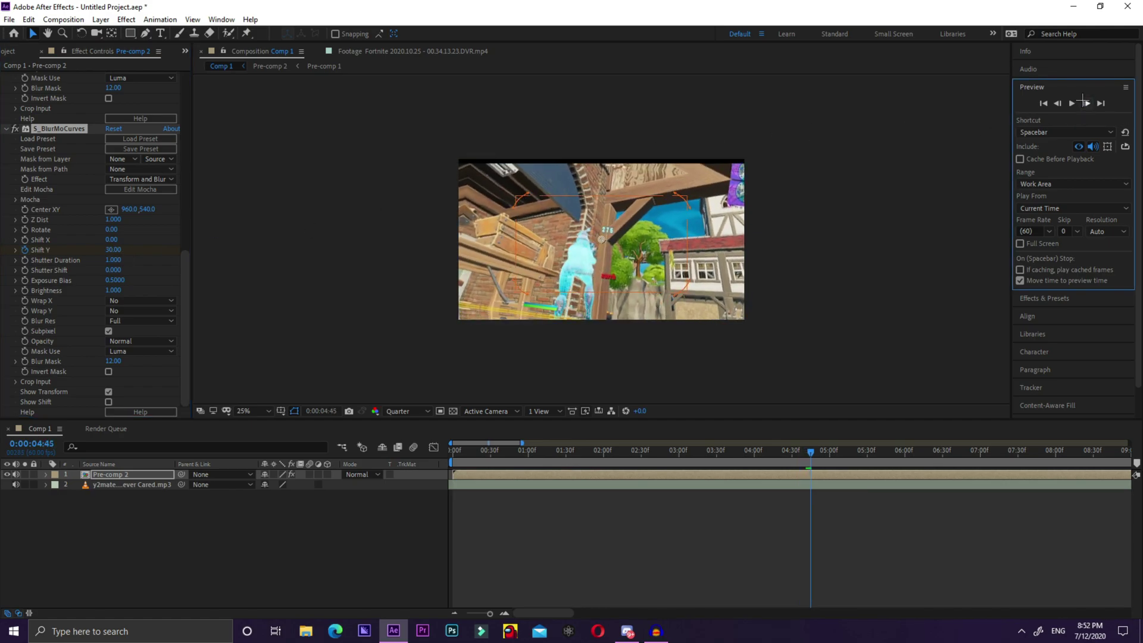
mouse_move(108, 255)
left_mouse_down()
mouse_move(84, 255)
mouse_move(104, 254)
left_mouse_up()
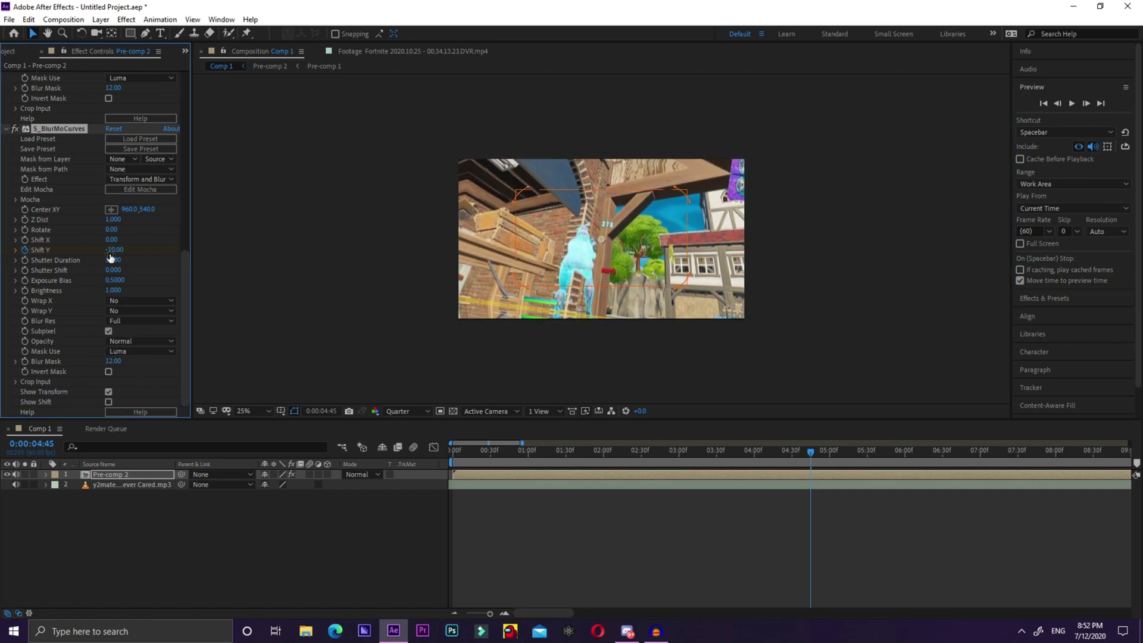
left_click(1085, 103)
left_click(1085, 103)
left_click(1085, 103)
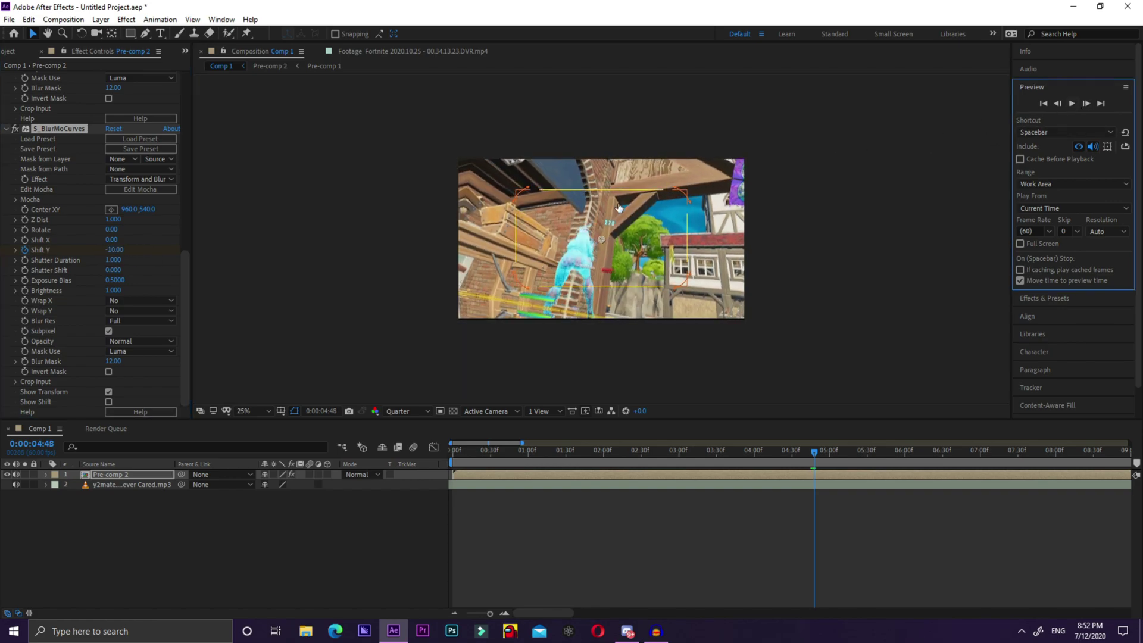
left_click_drag(122, 251, 128, 251)
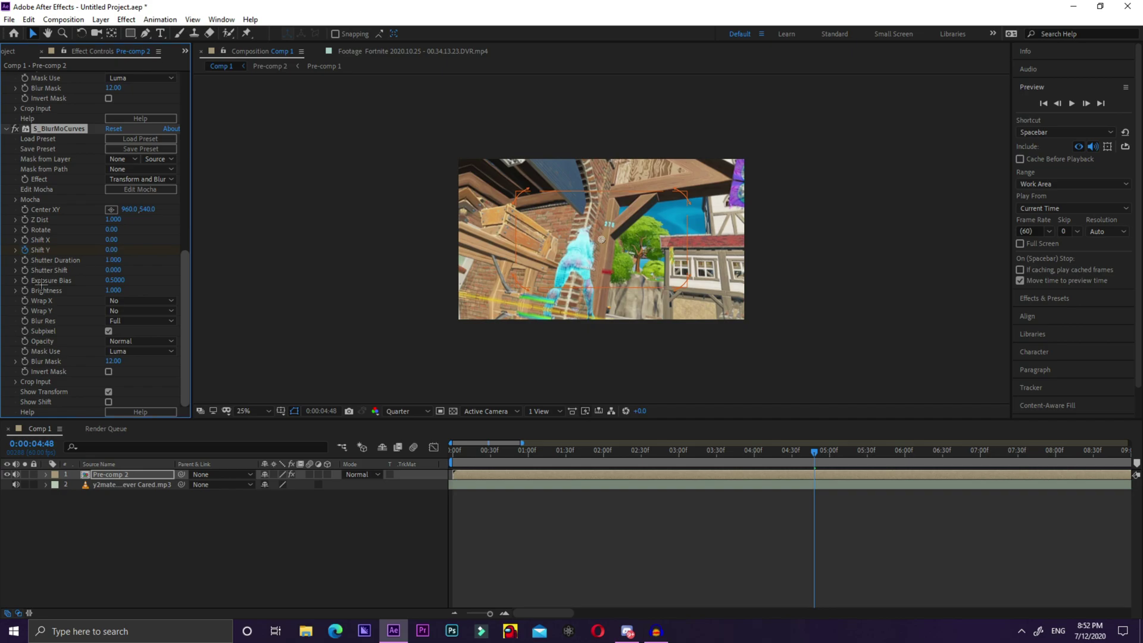
Set S_BlurMoCurves' Wrap X and Wrap Y to Reflect and check the motion around the transition.
left_click(136, 302)
left_click(134, 339)
left_click(131, 311)
left_click(133, 348)
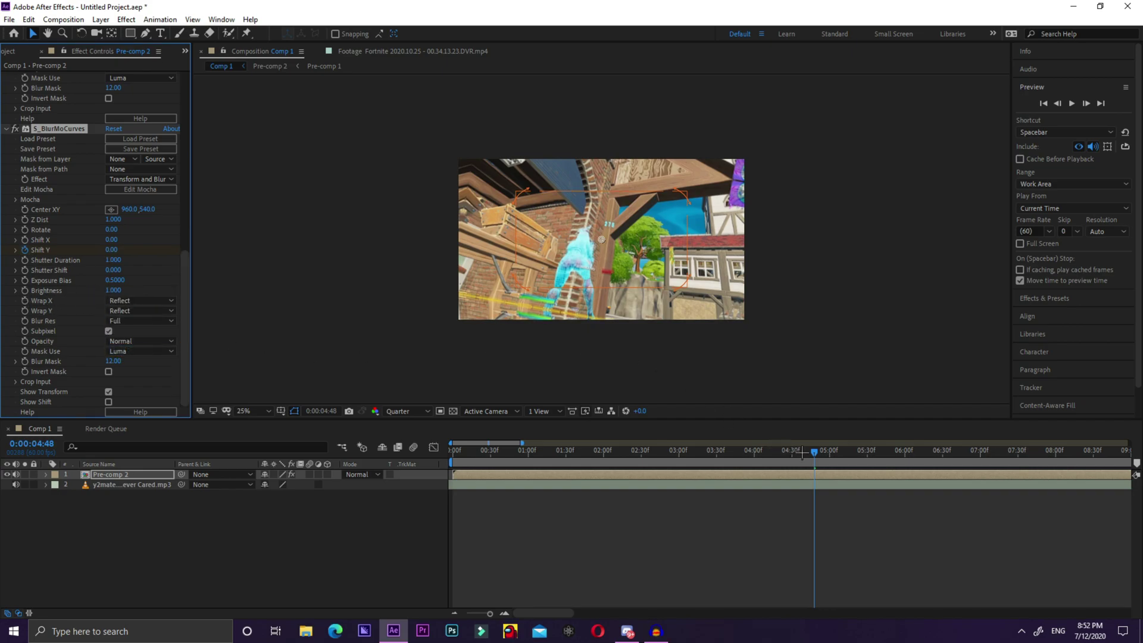
left_click(766, 456)
left_click_drag(763, 460, 772, 460)
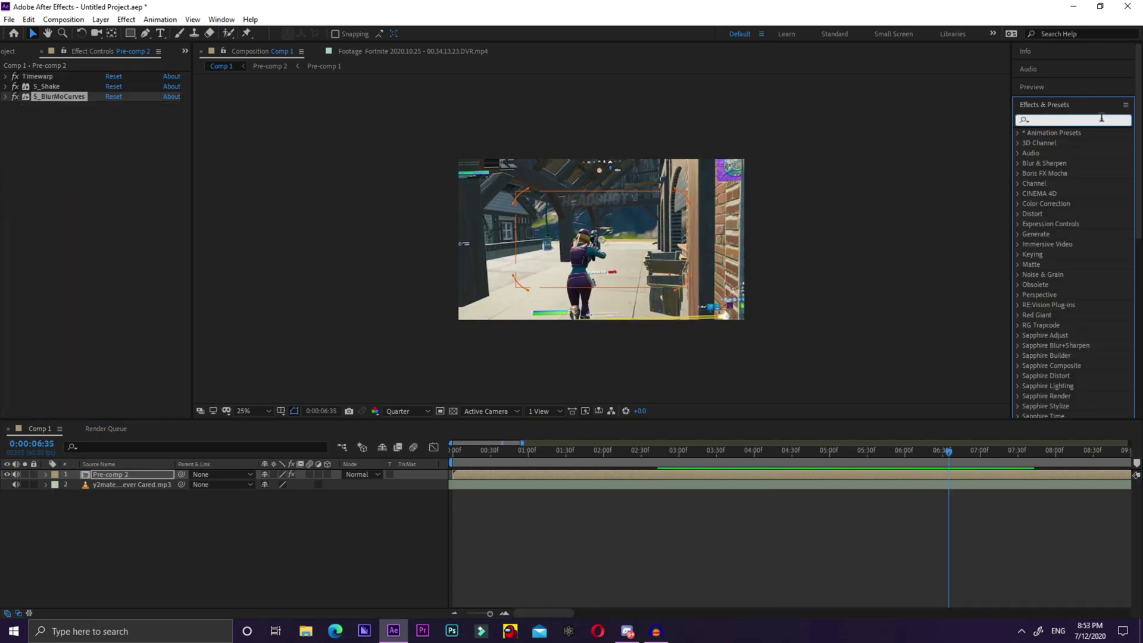
Find the Sapphire S_Flicker effect and apply it to the Pre-comp 2 layer.
type("f")
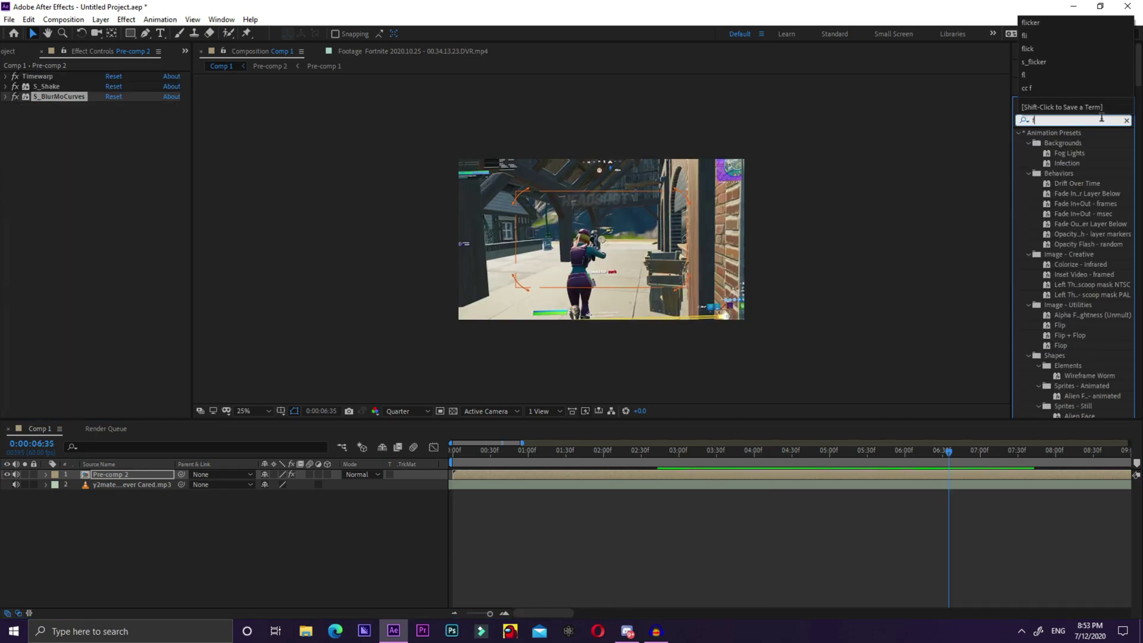
type("licker")
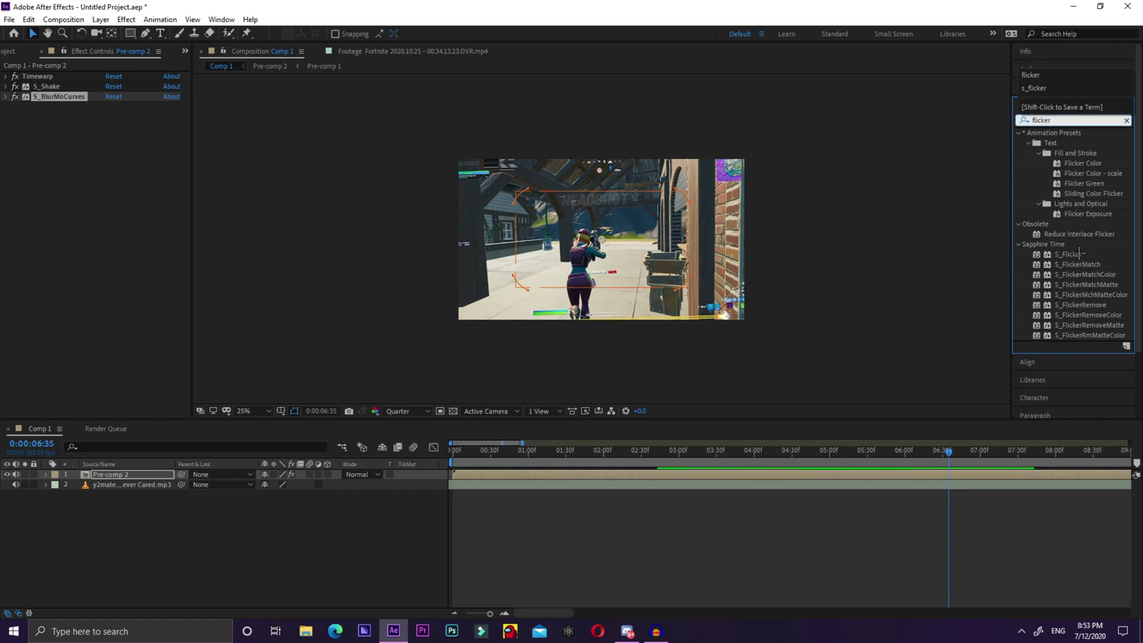
left_click_drag(1078, 255, 787, 452)
Keyframe S_Flicker's Amplitude at 0 at 0:00:04:26 and at 0.2 at 0:00:04:28, and preview the result.
left_click(786, 451)
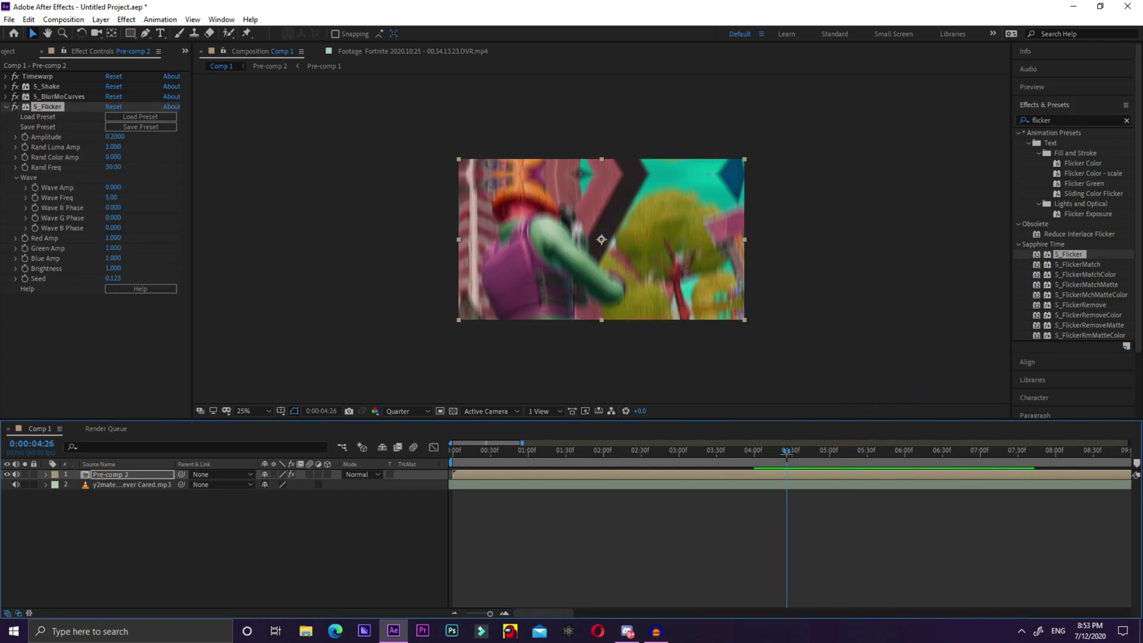
left_click_drag(115, 136, 2, 152)
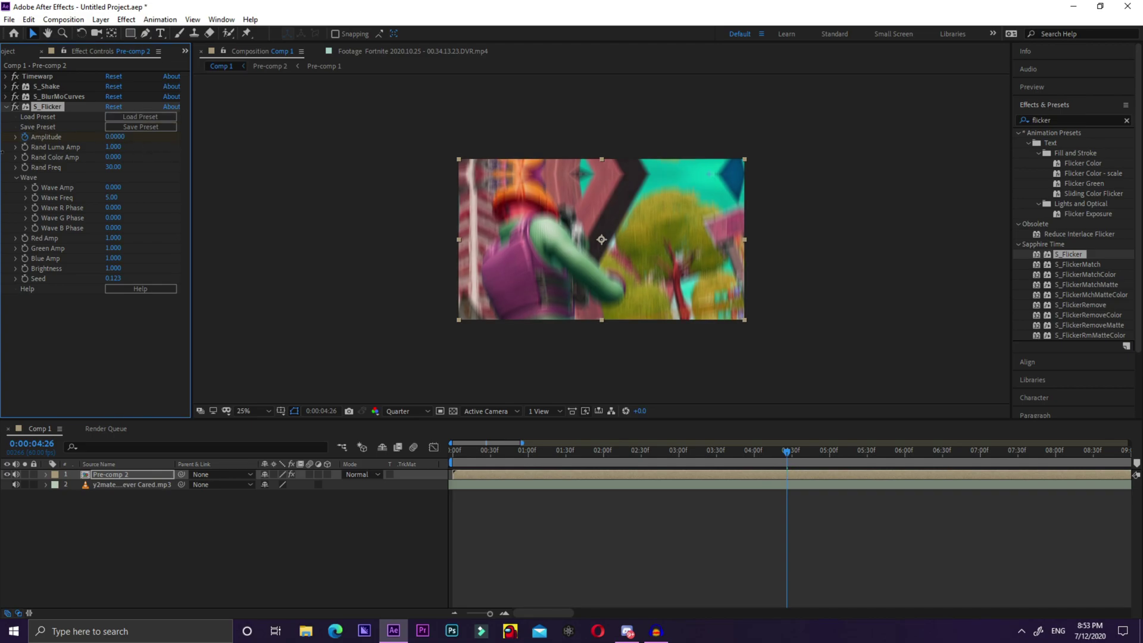
left_click(1042, 87)
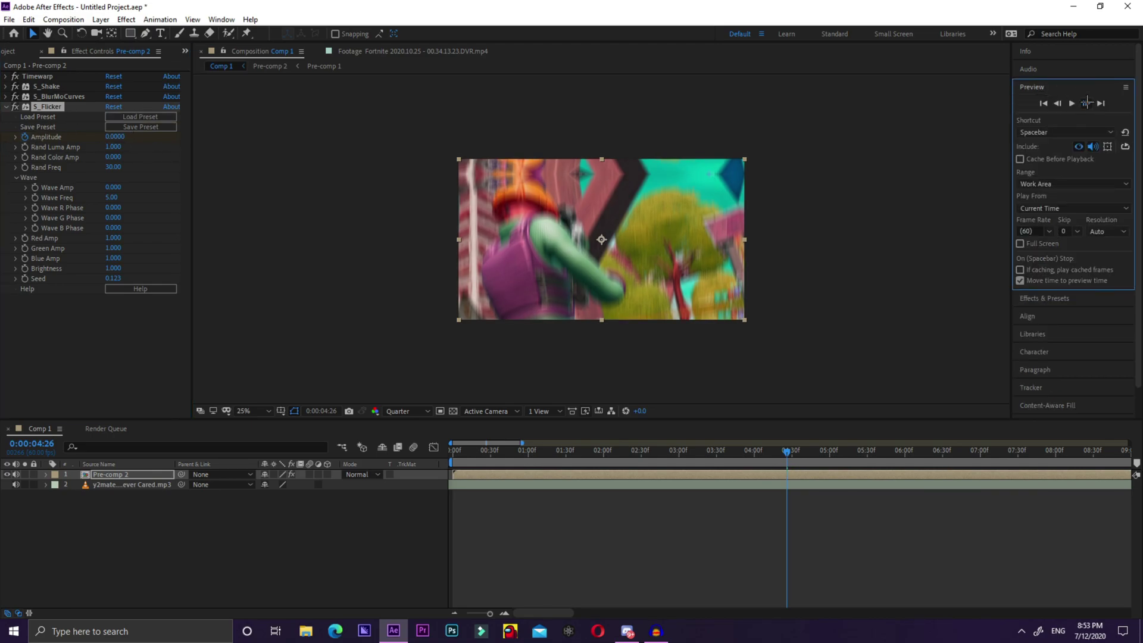
left_click(1086, 103)
left_click(1086, 103)
left_click_drag(115, 136, 140, 138)
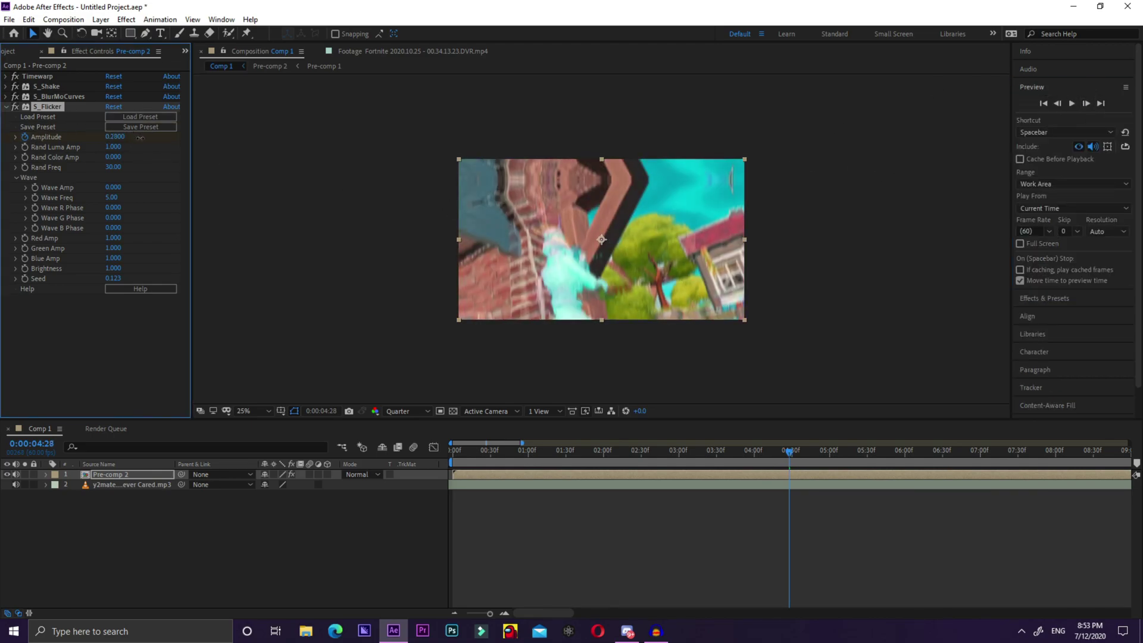
key("space")
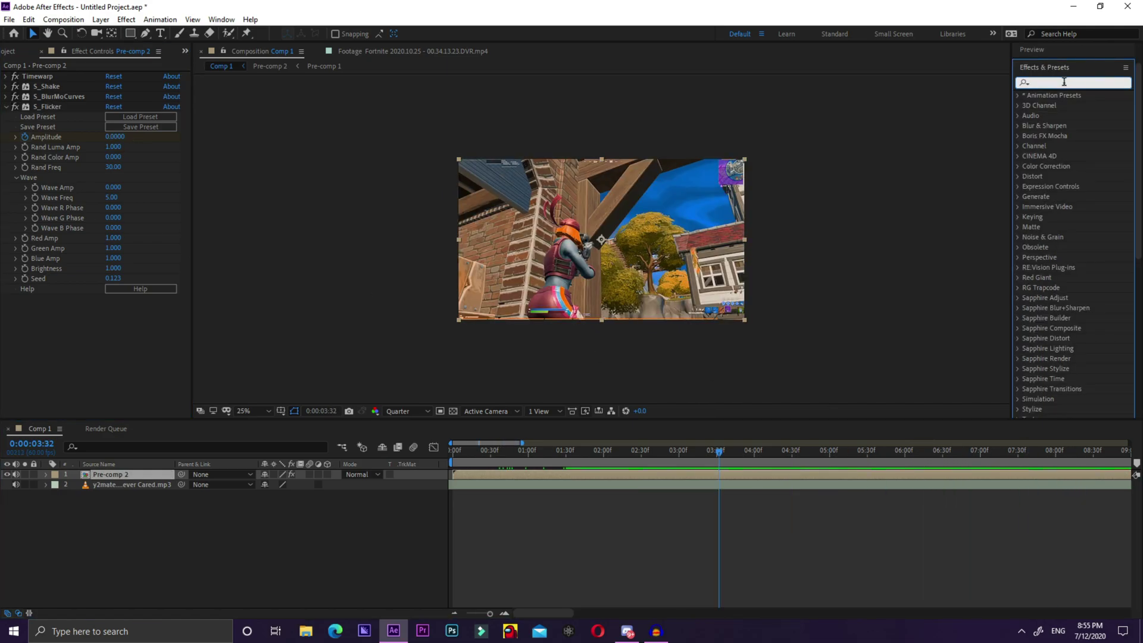
Find the Sapphire S_Blur effect and apply it to the Pre-comp 2 layer.
type("blur")
scroll(1047, 327, "down", 4)
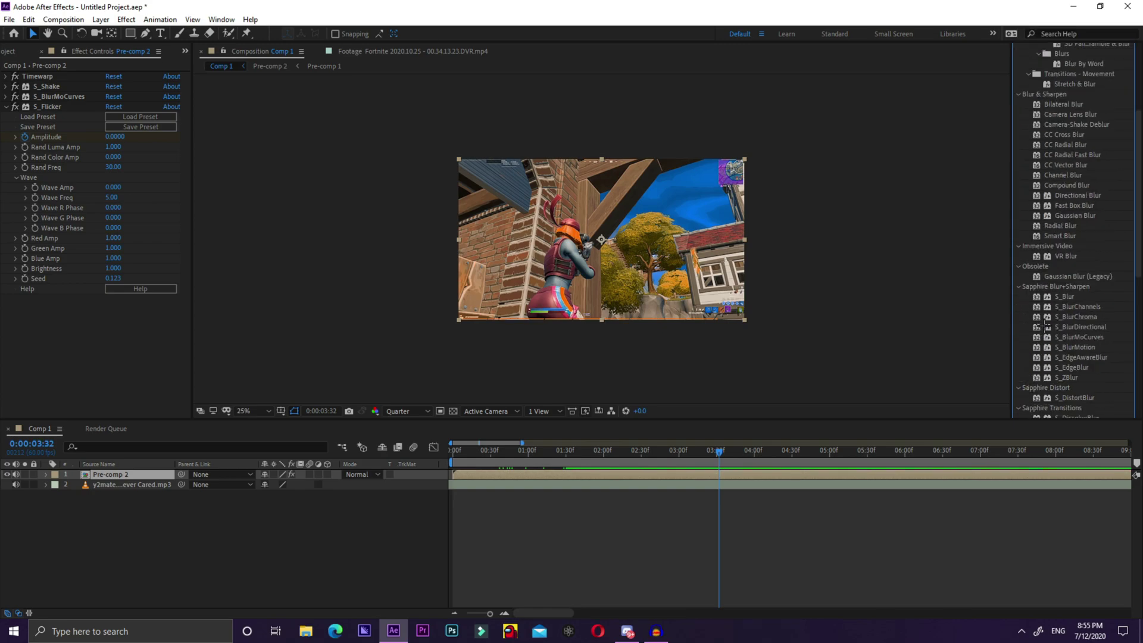
left_click_drag(1066, 297, 776, 455)
Keyframe S_Blur's Blur Amount at 0 at 0:00:04:20 and at 20 at 0:00:04:24.
left_click(777, 451)
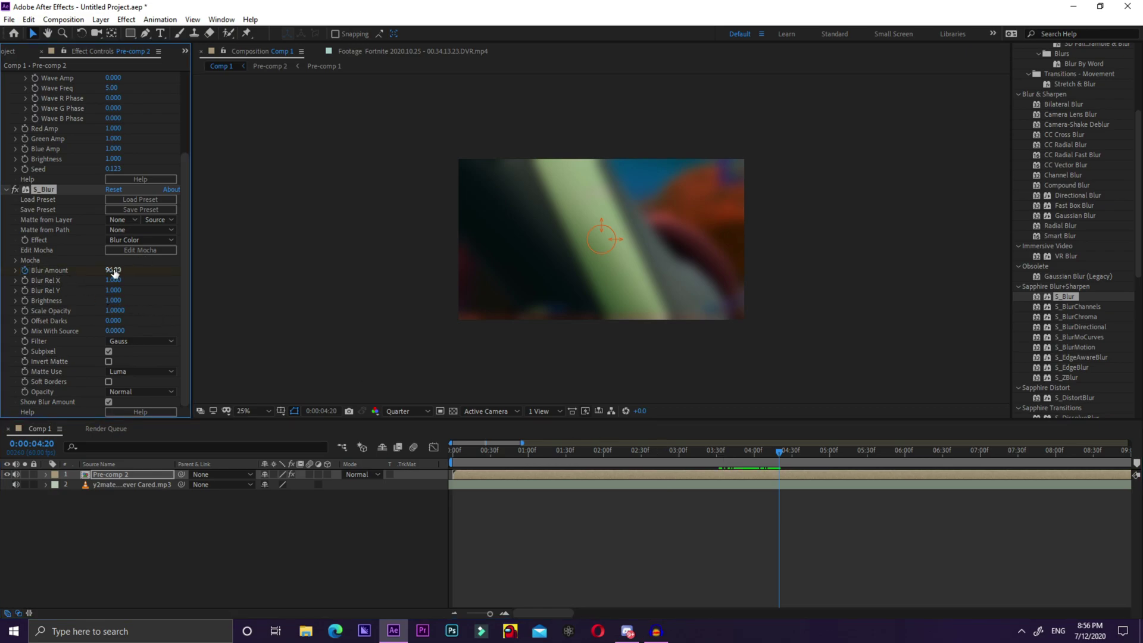
left_click_drag(112, 269, 12, 285)
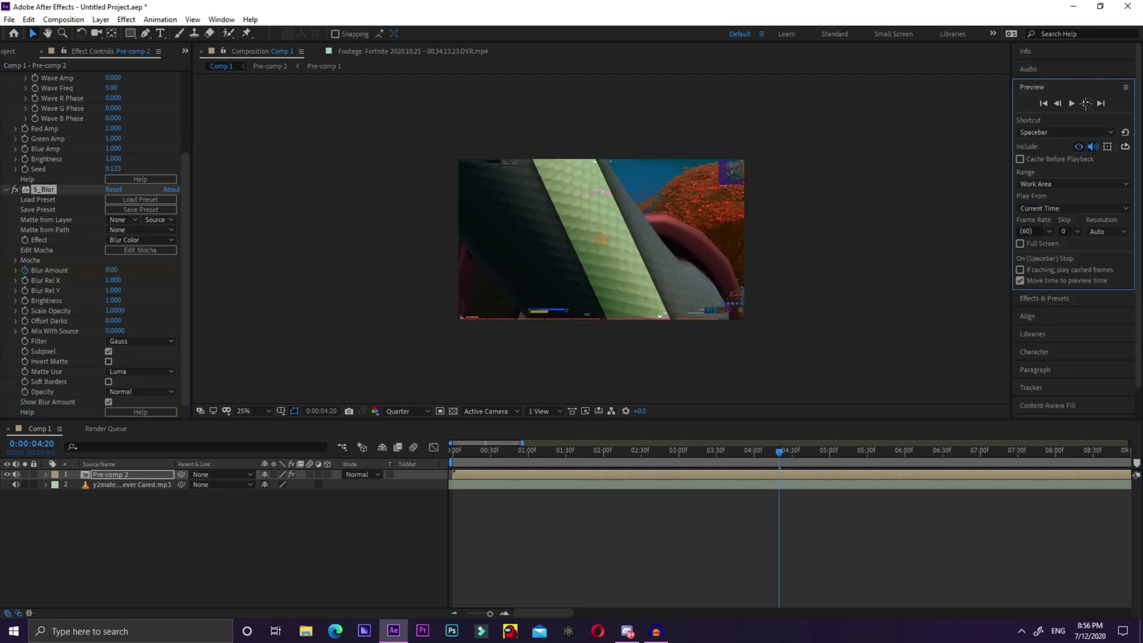
left_click(1086, 103)
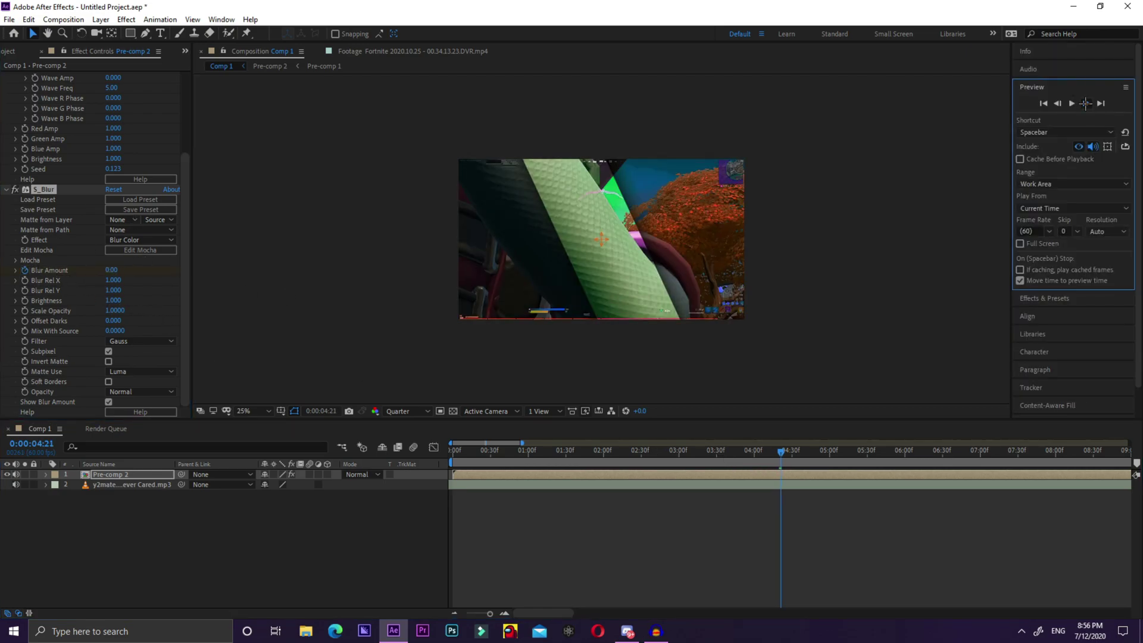
left_click(1085, 103)
left_click(1085, 103)
left_click(1086, 103)
left_click_drag(112, 270, 126, 269)
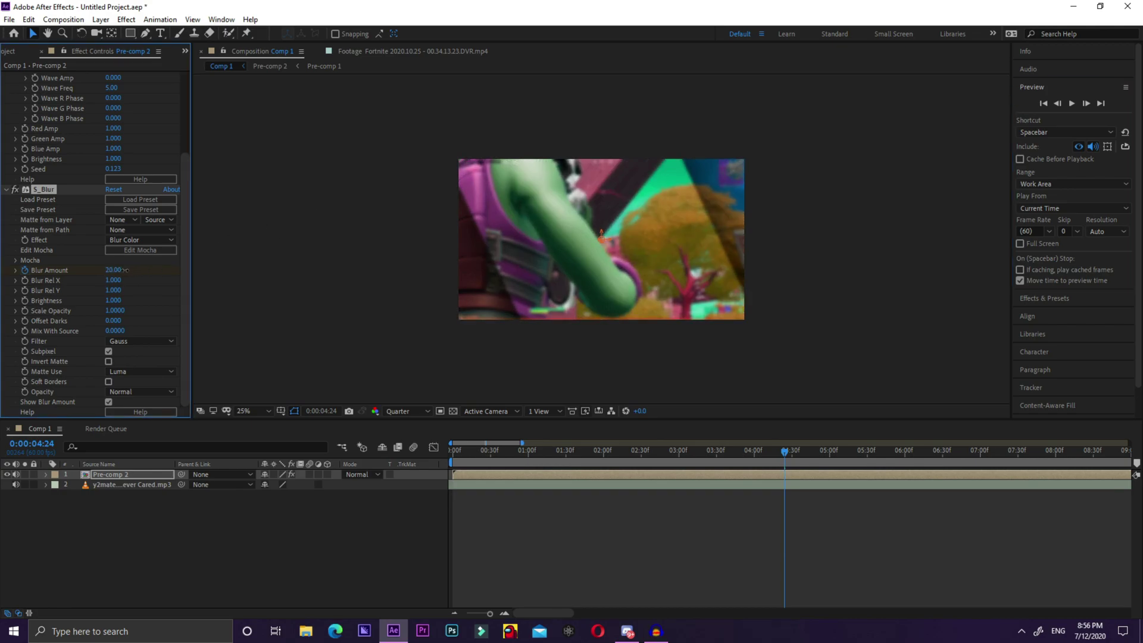
Lower S_Blur's Blur Amount again around the 7-second mark and review the frames around the transition.
left_click_drag(791, 454, 983, 454)
left_click_drag(882, 458, 763, 467)
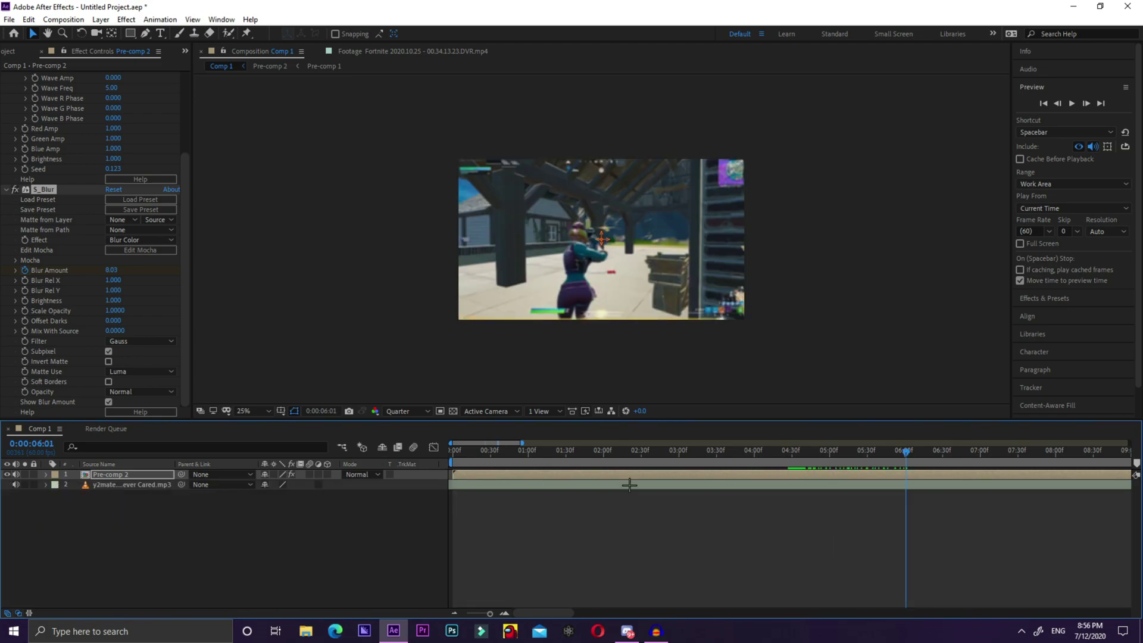
left_click(659, 452)
left_click(787, 453)
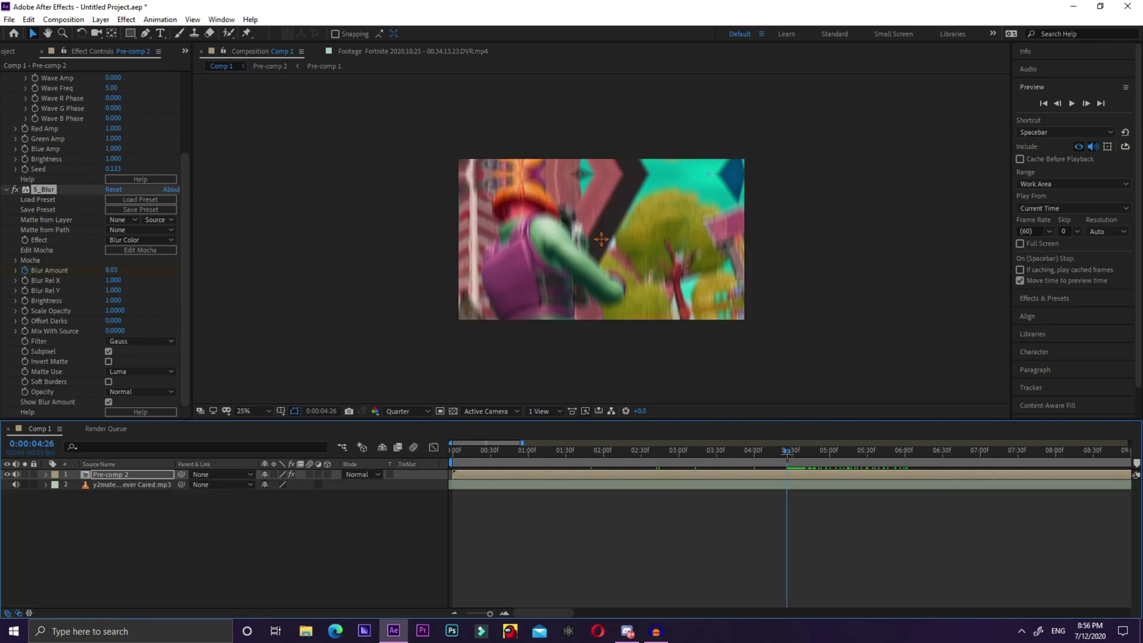
left_click_drag(787, 455, 693, 452)
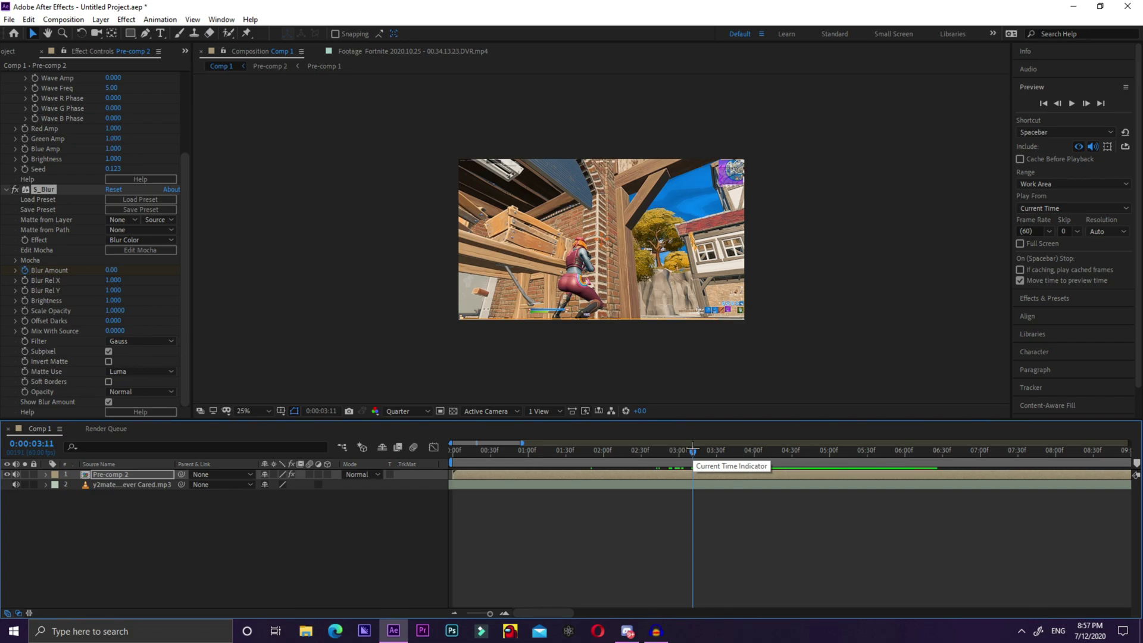